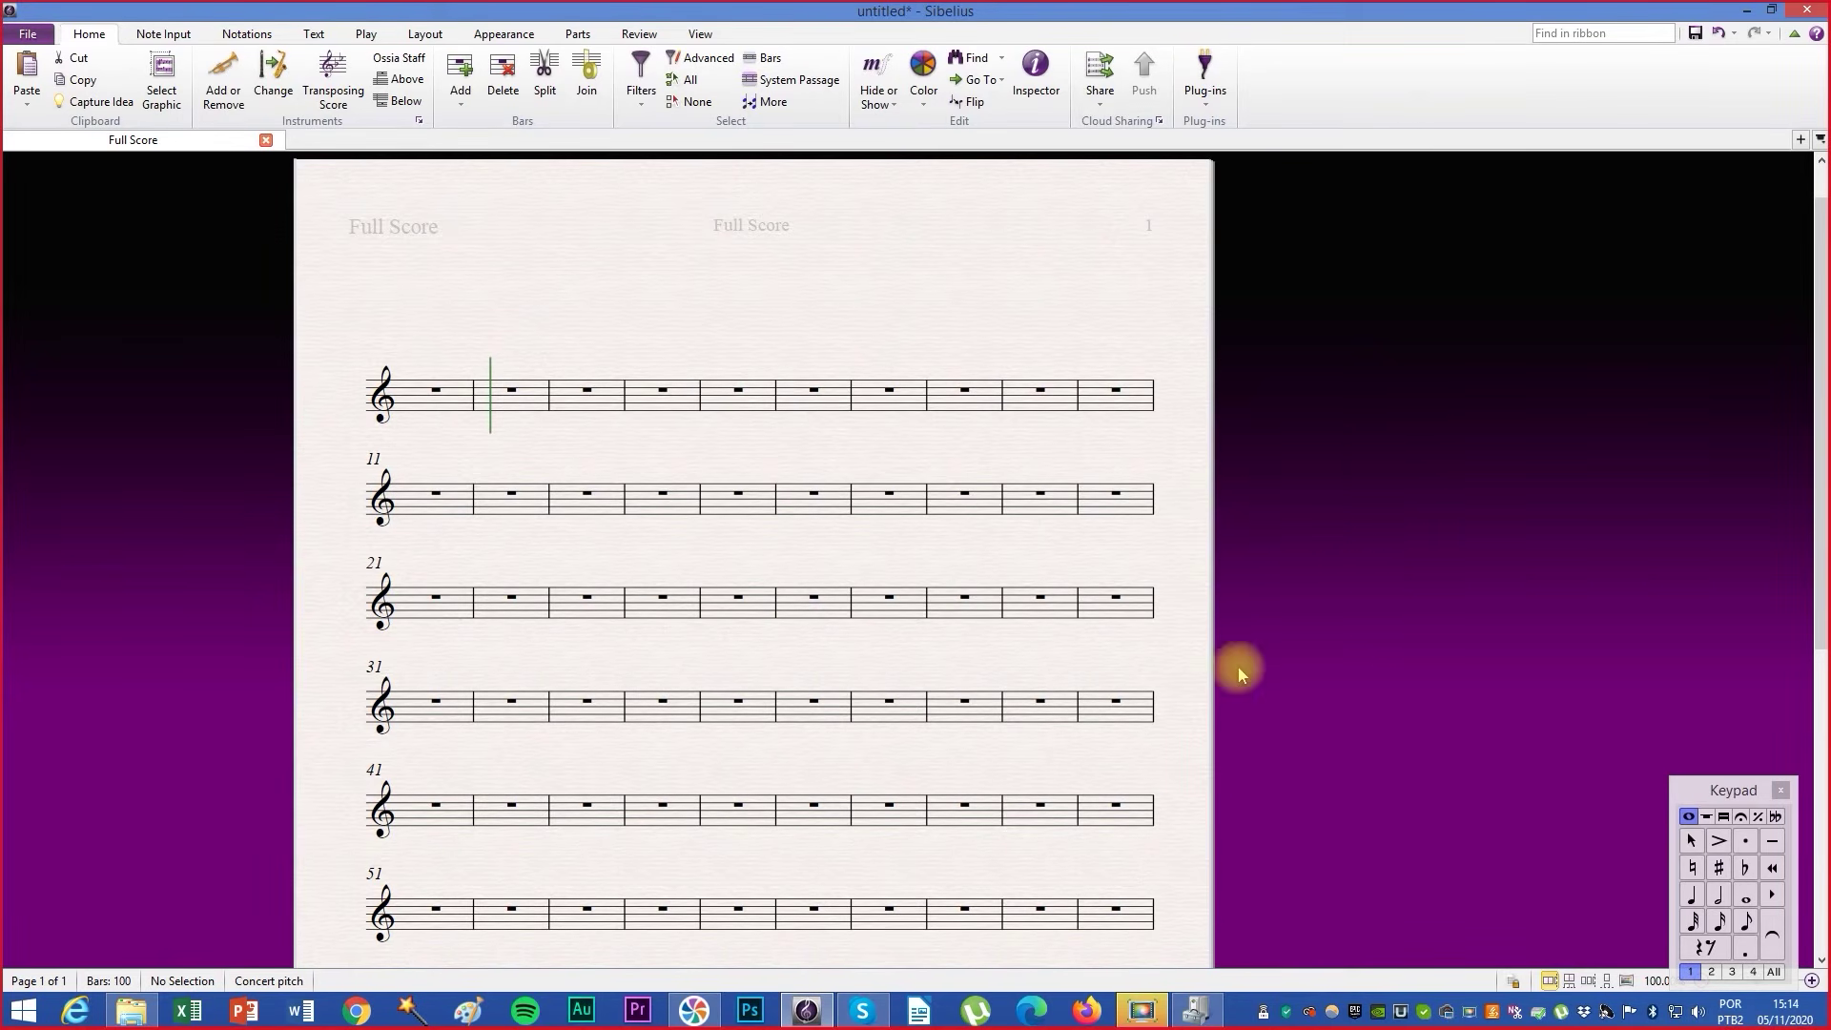
- Switch to Device Manager, check the BEHRINGER audio device entries, and view the available actions for the NVIDIA USB 3.0 host controller
click(1196, 1013)
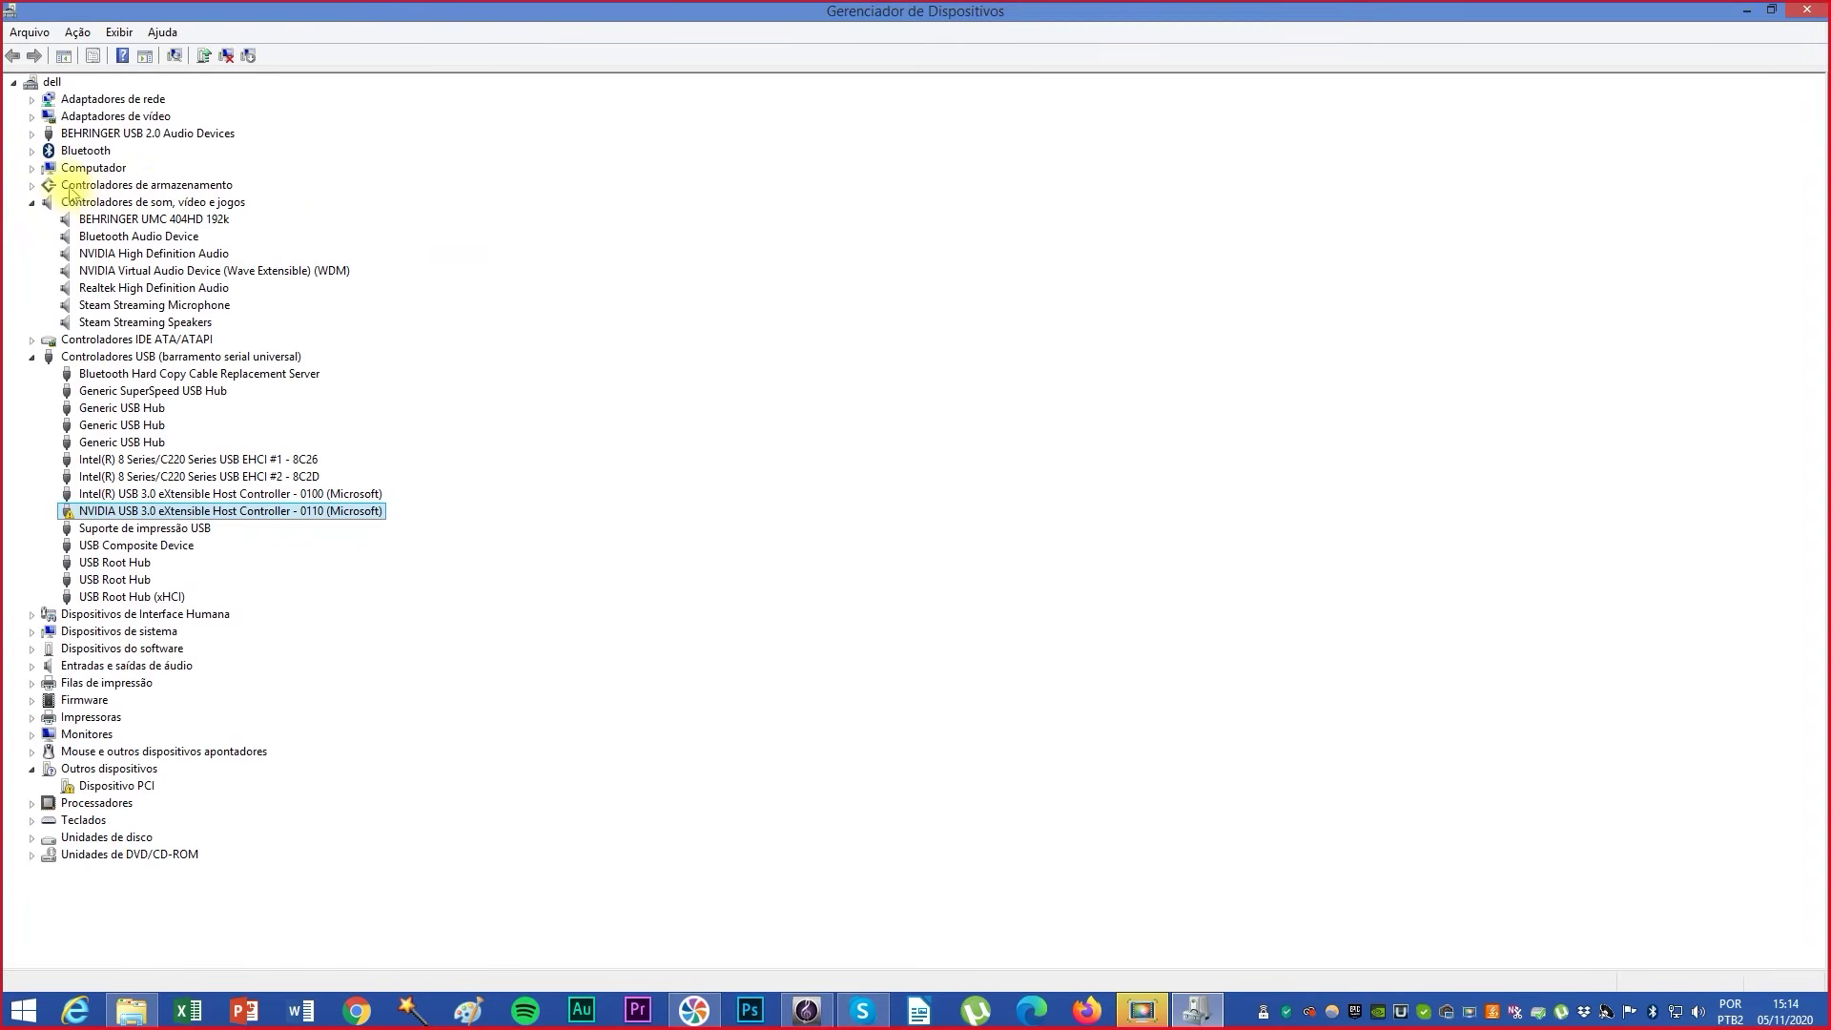
click(65, 140)
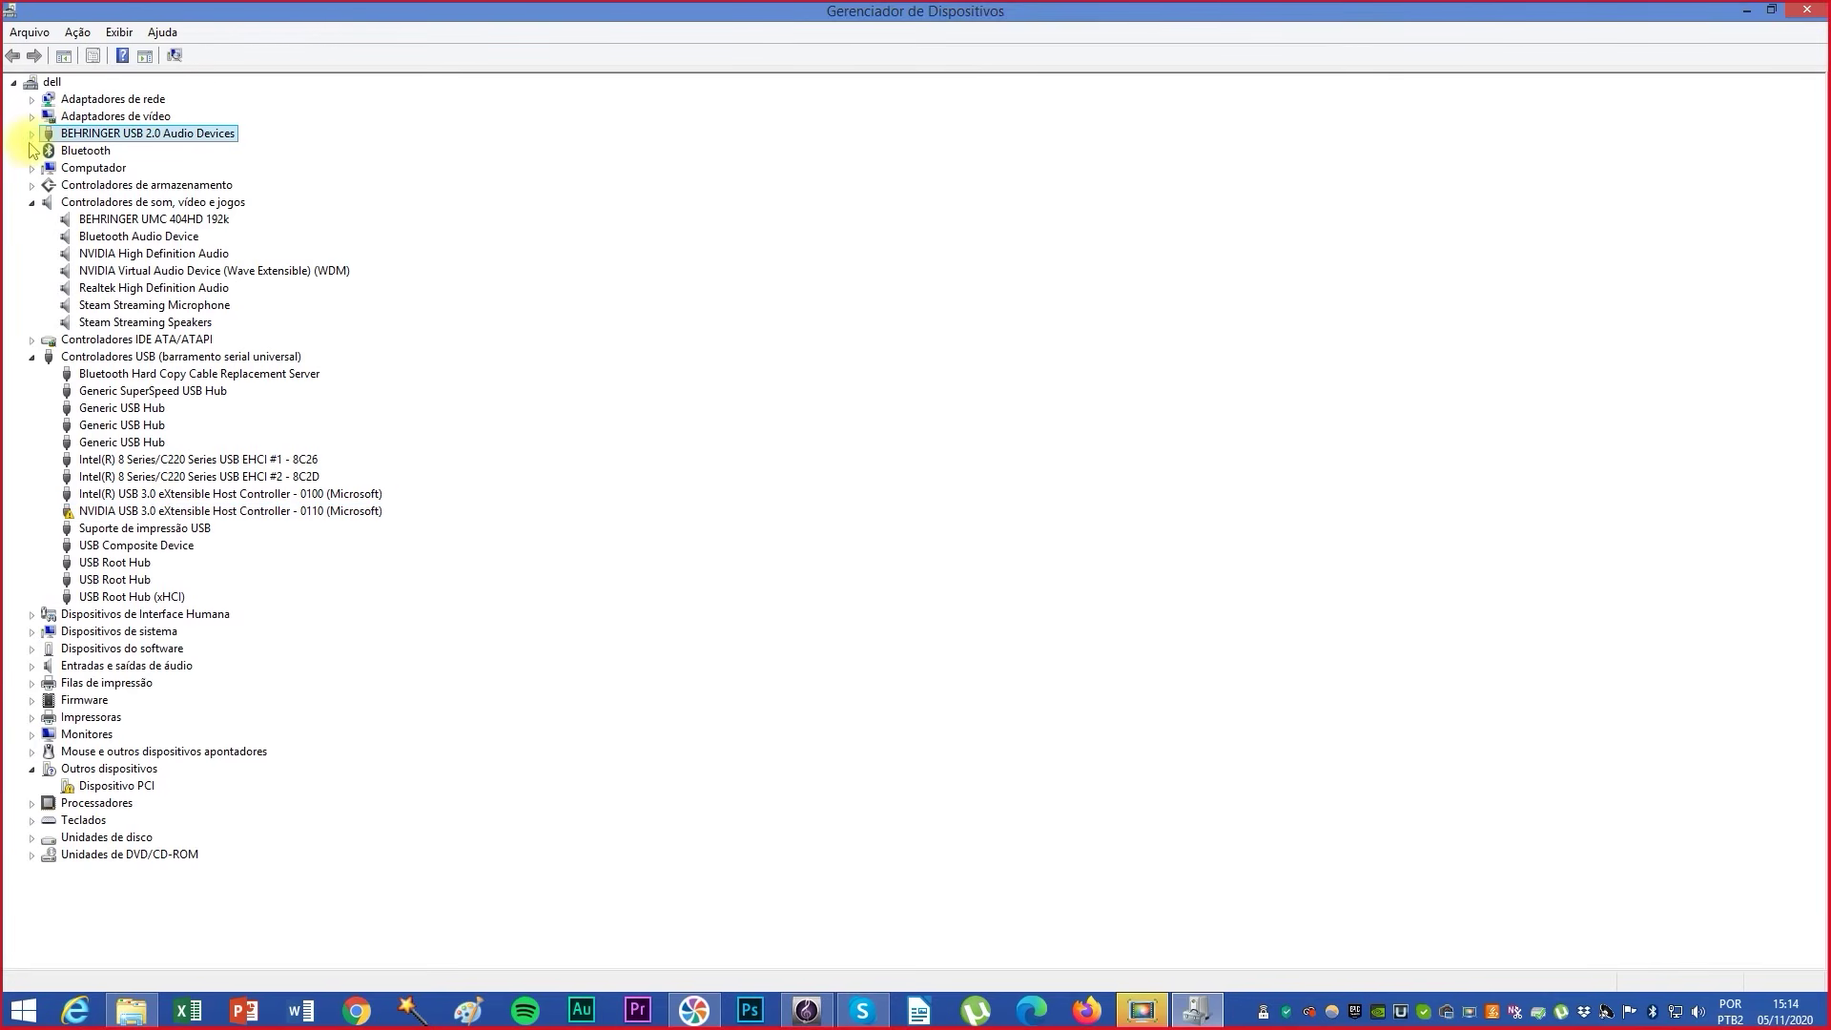
click(32, 133)
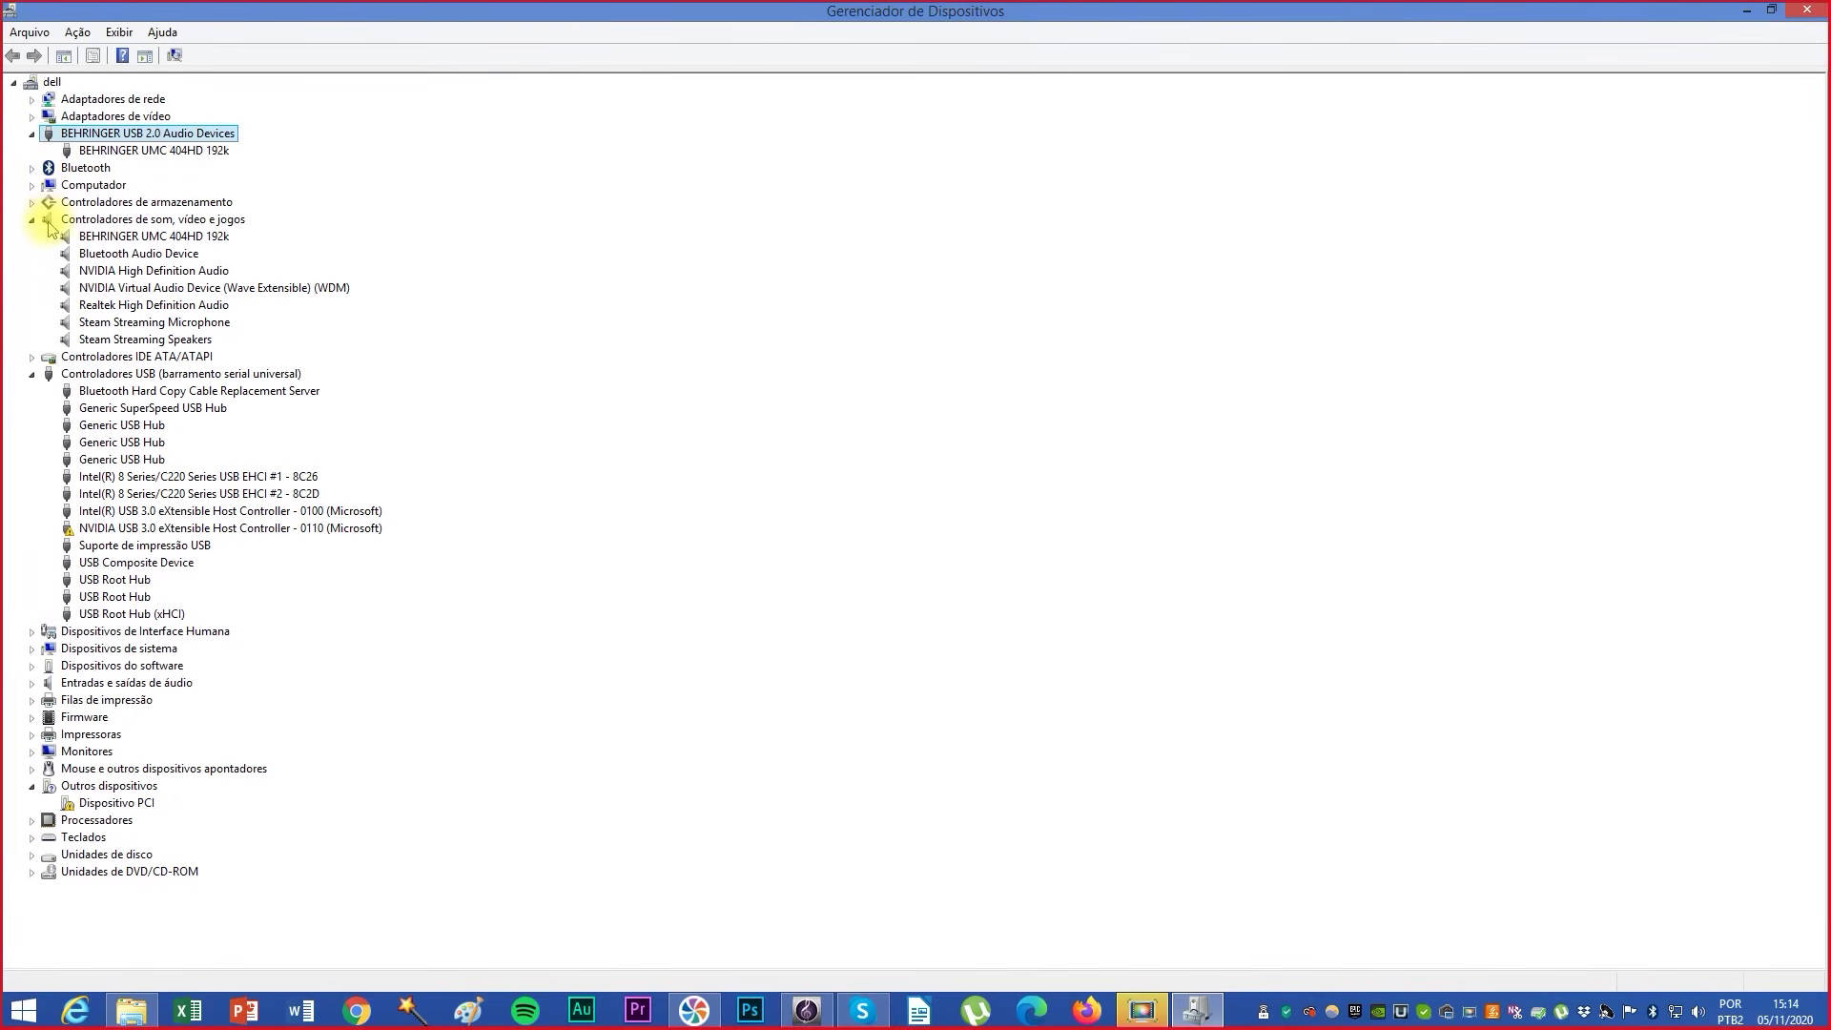
click(96, 237)
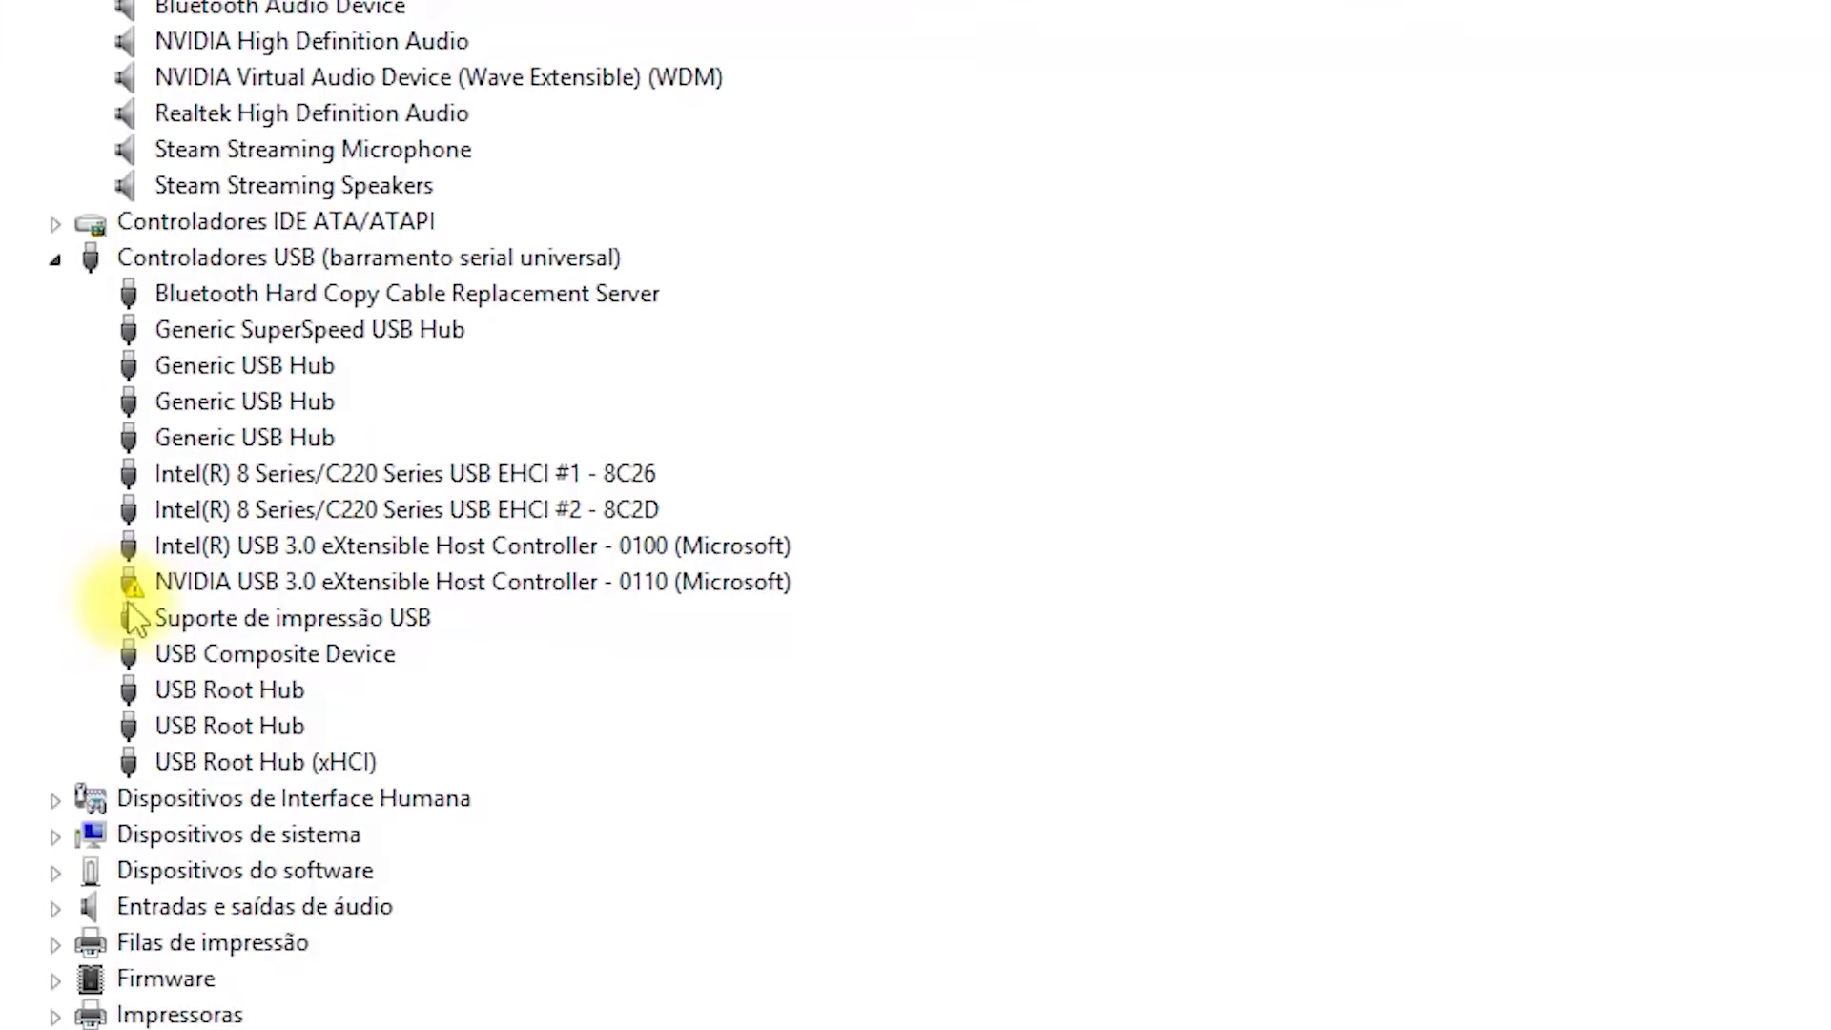
right_click(508, 582)
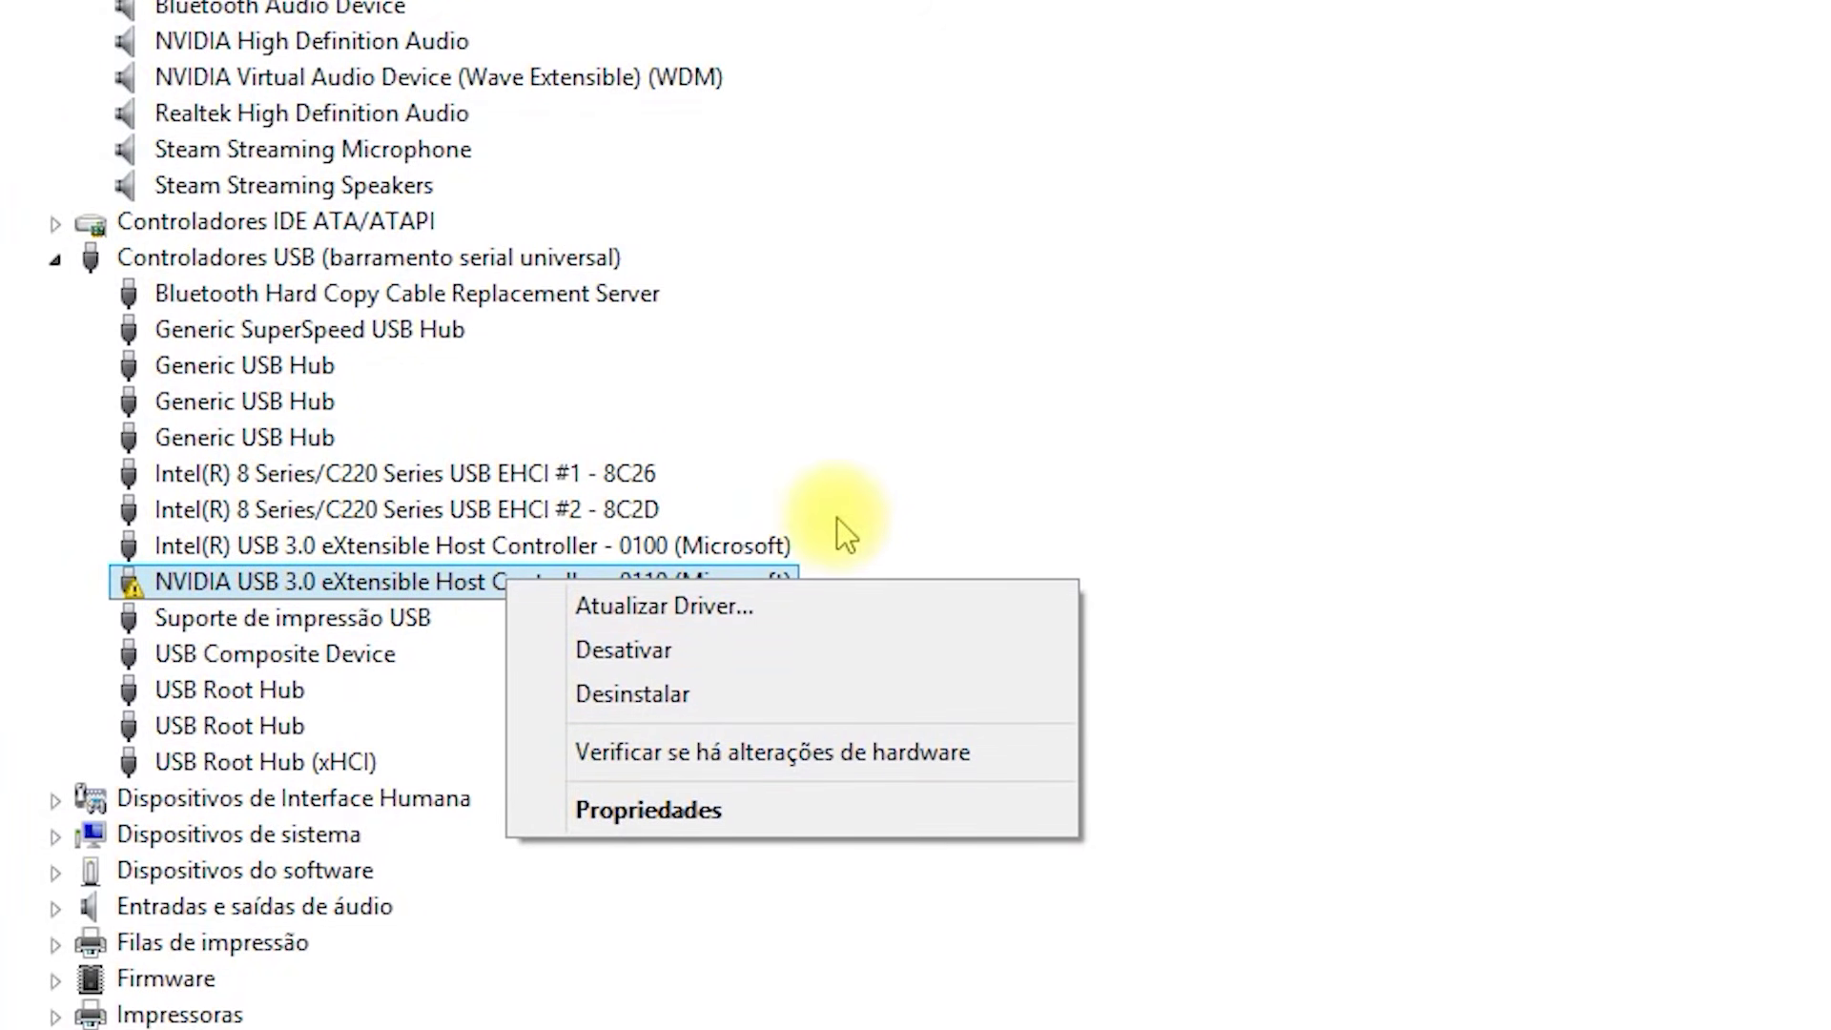
click(843, 517)
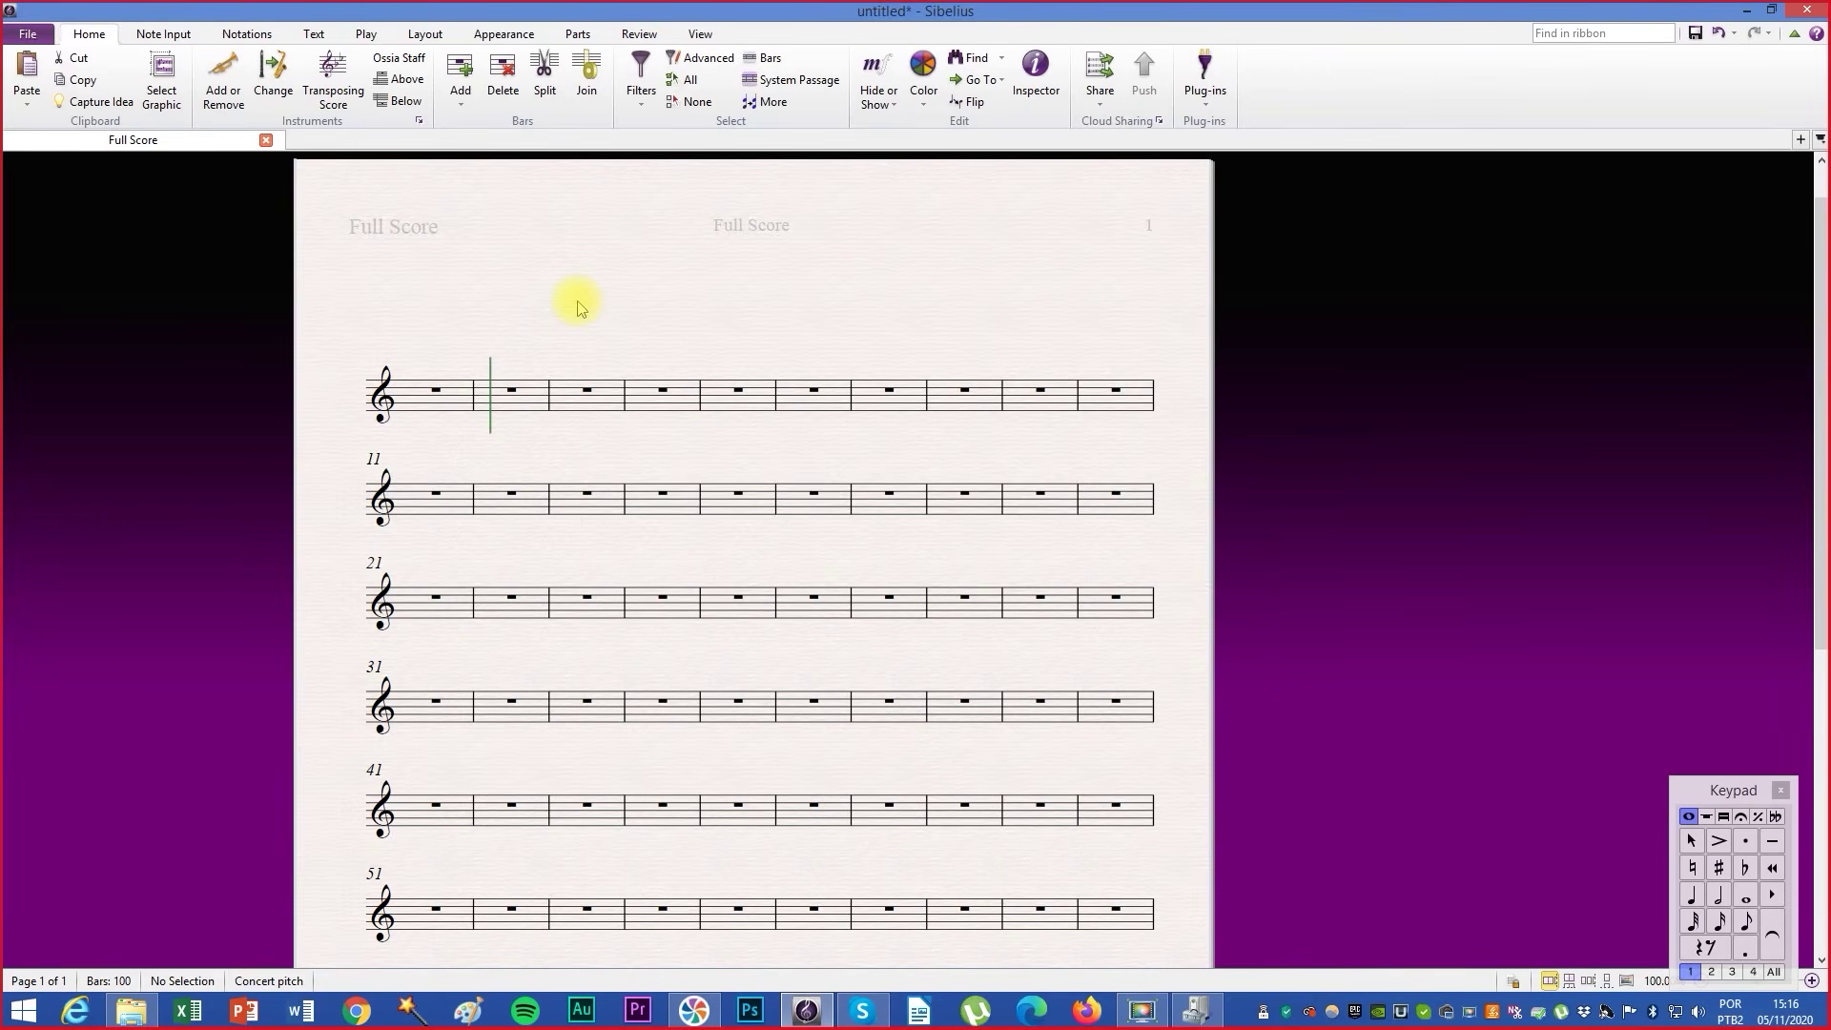
- In the Input Devices preferences, search for new input devices and accept the settings
click(29, 36)
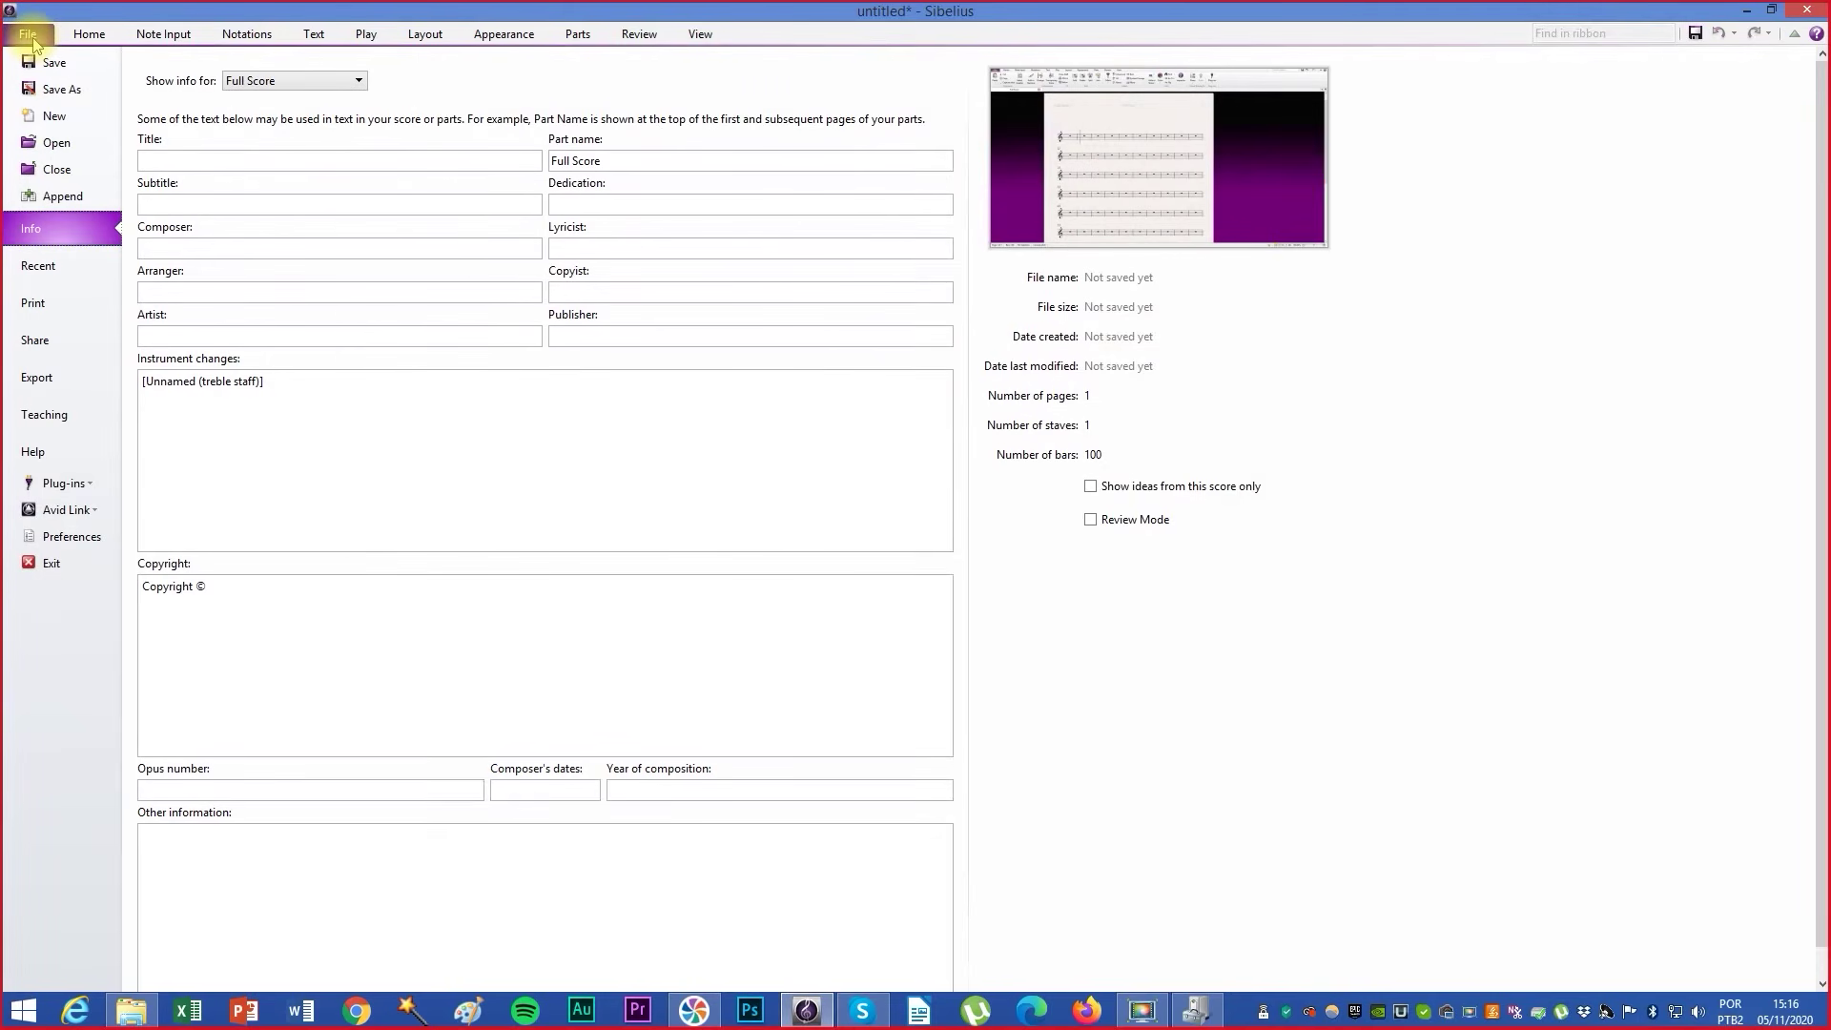
click(70, 536)
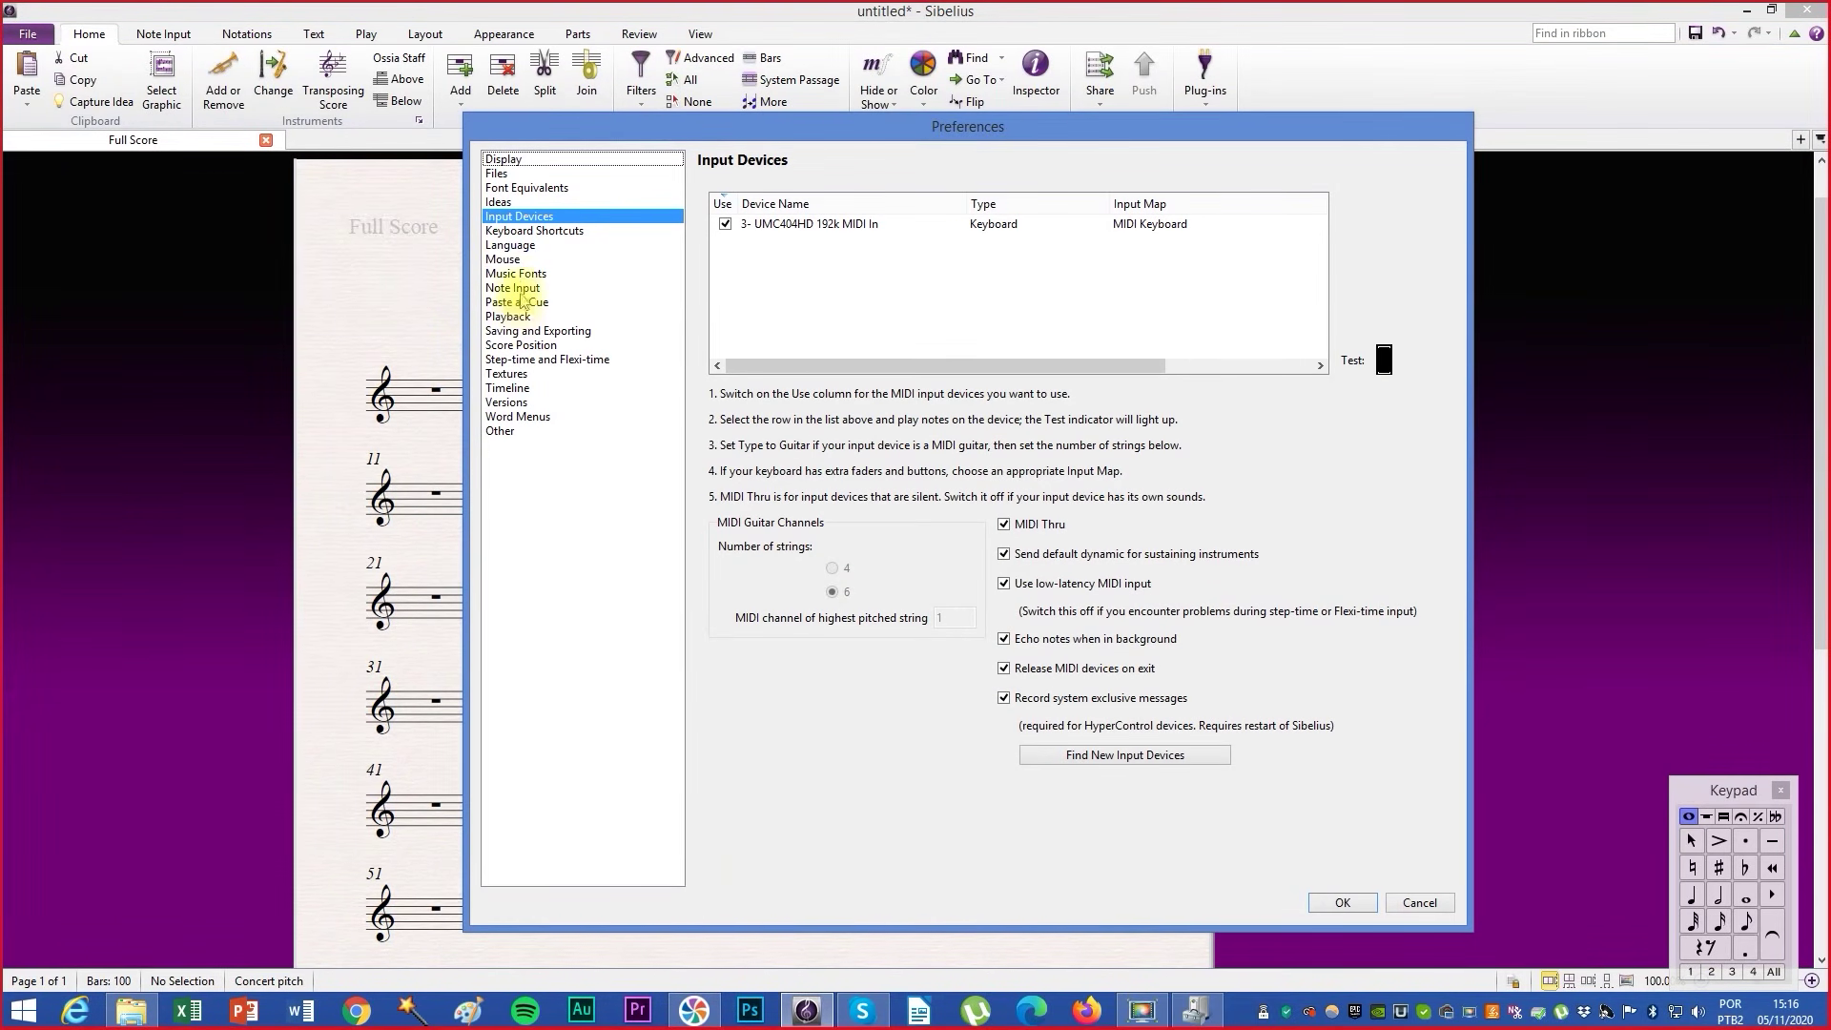
click(516, 223)
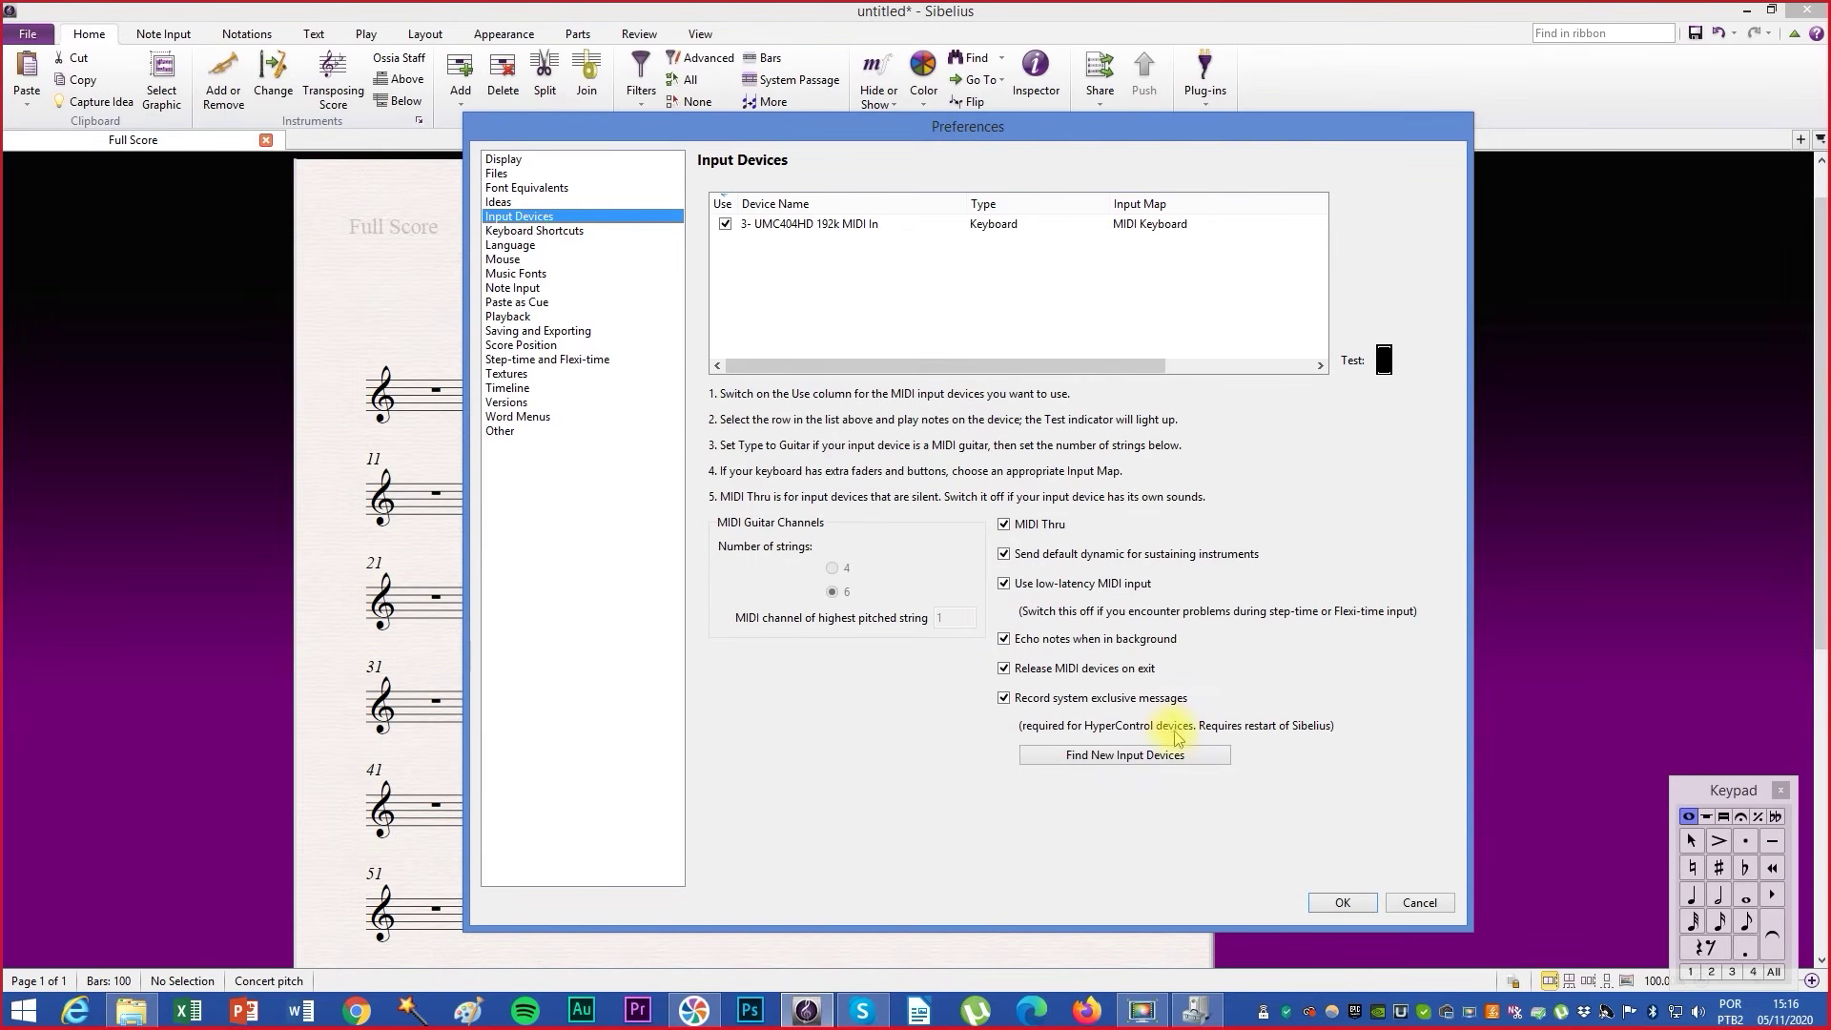
click(1171, 768)
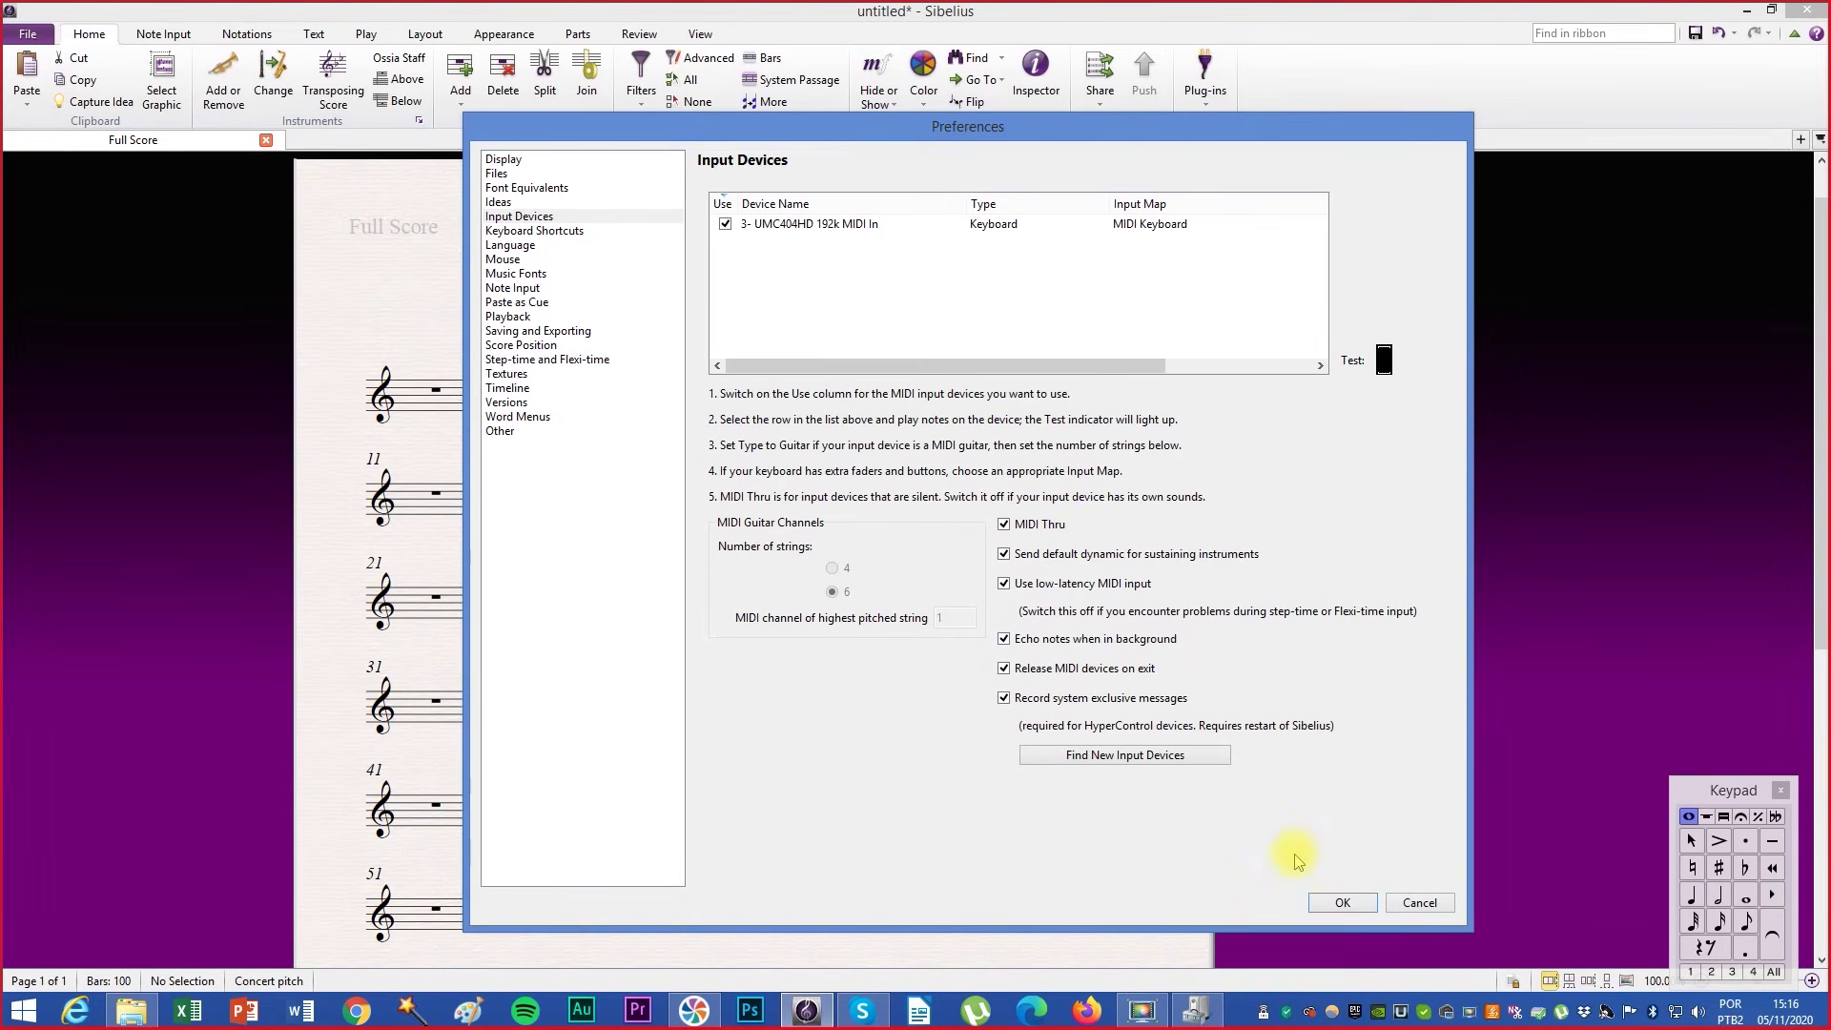
click(1329, 906)
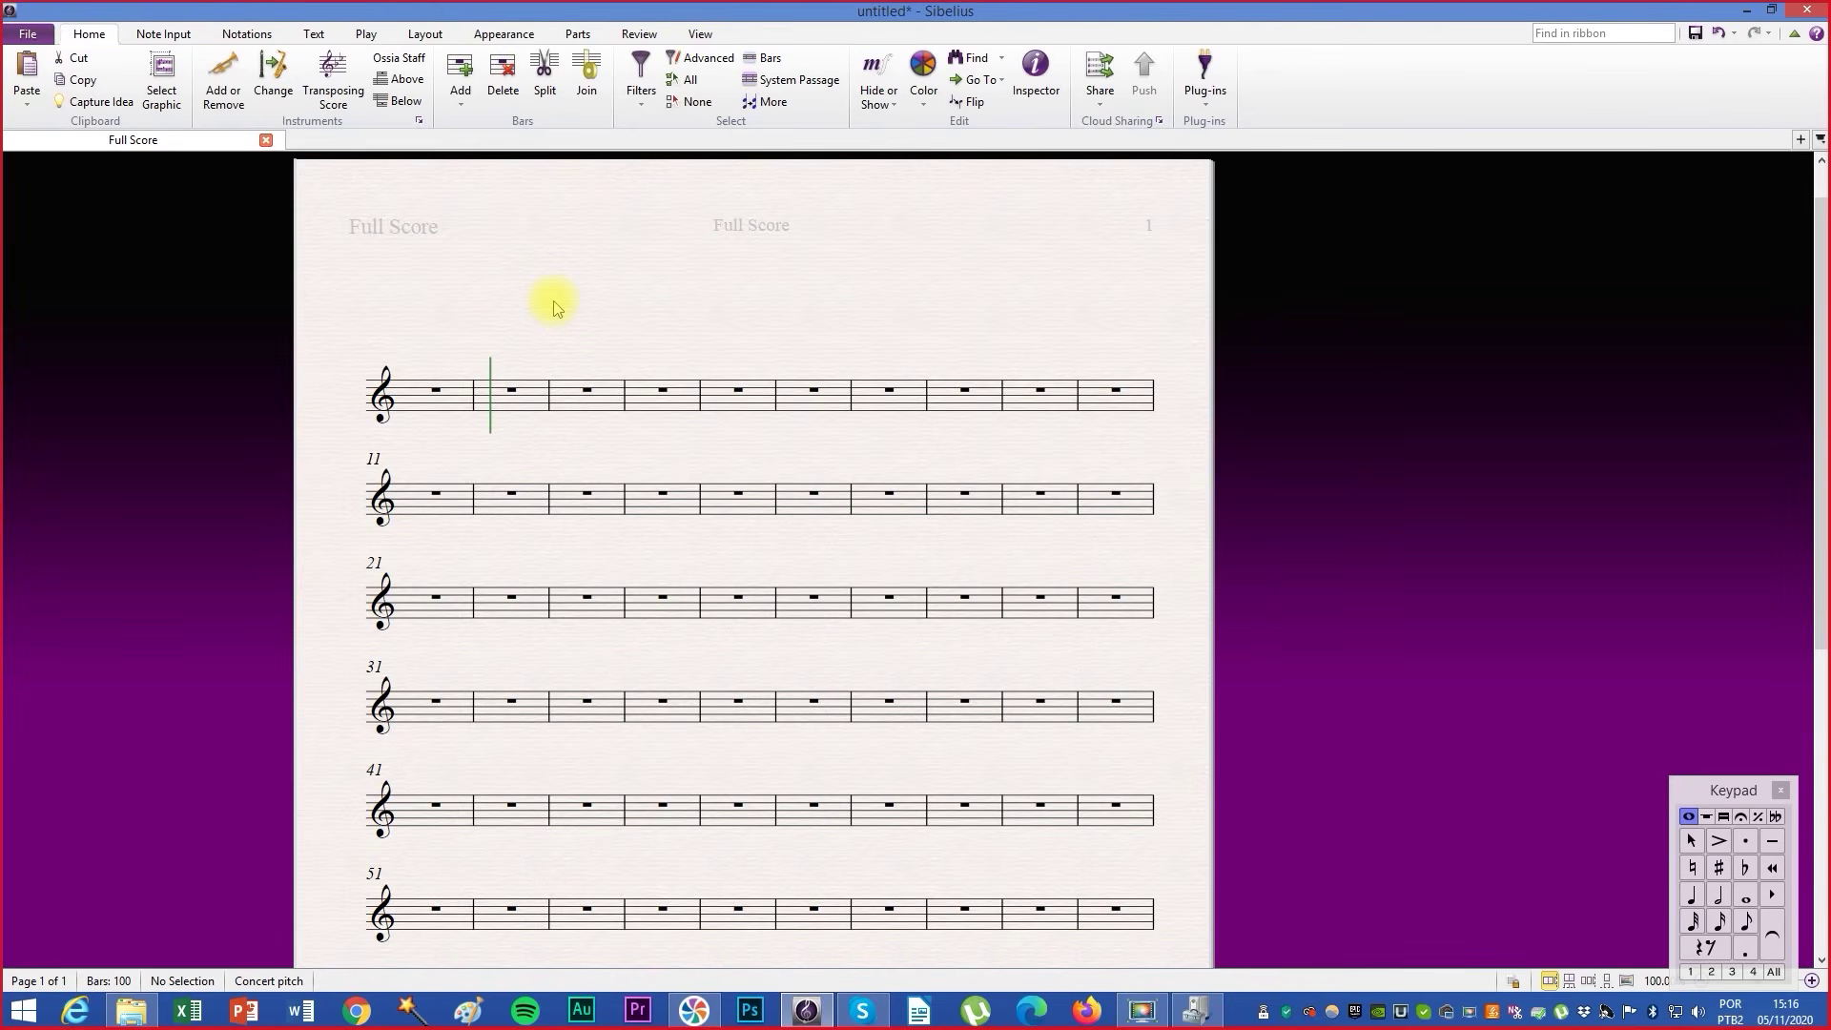
- Enter the notes C, D, E, F and G in sequence, starting in bar 1
click(416, 393)
key(c)
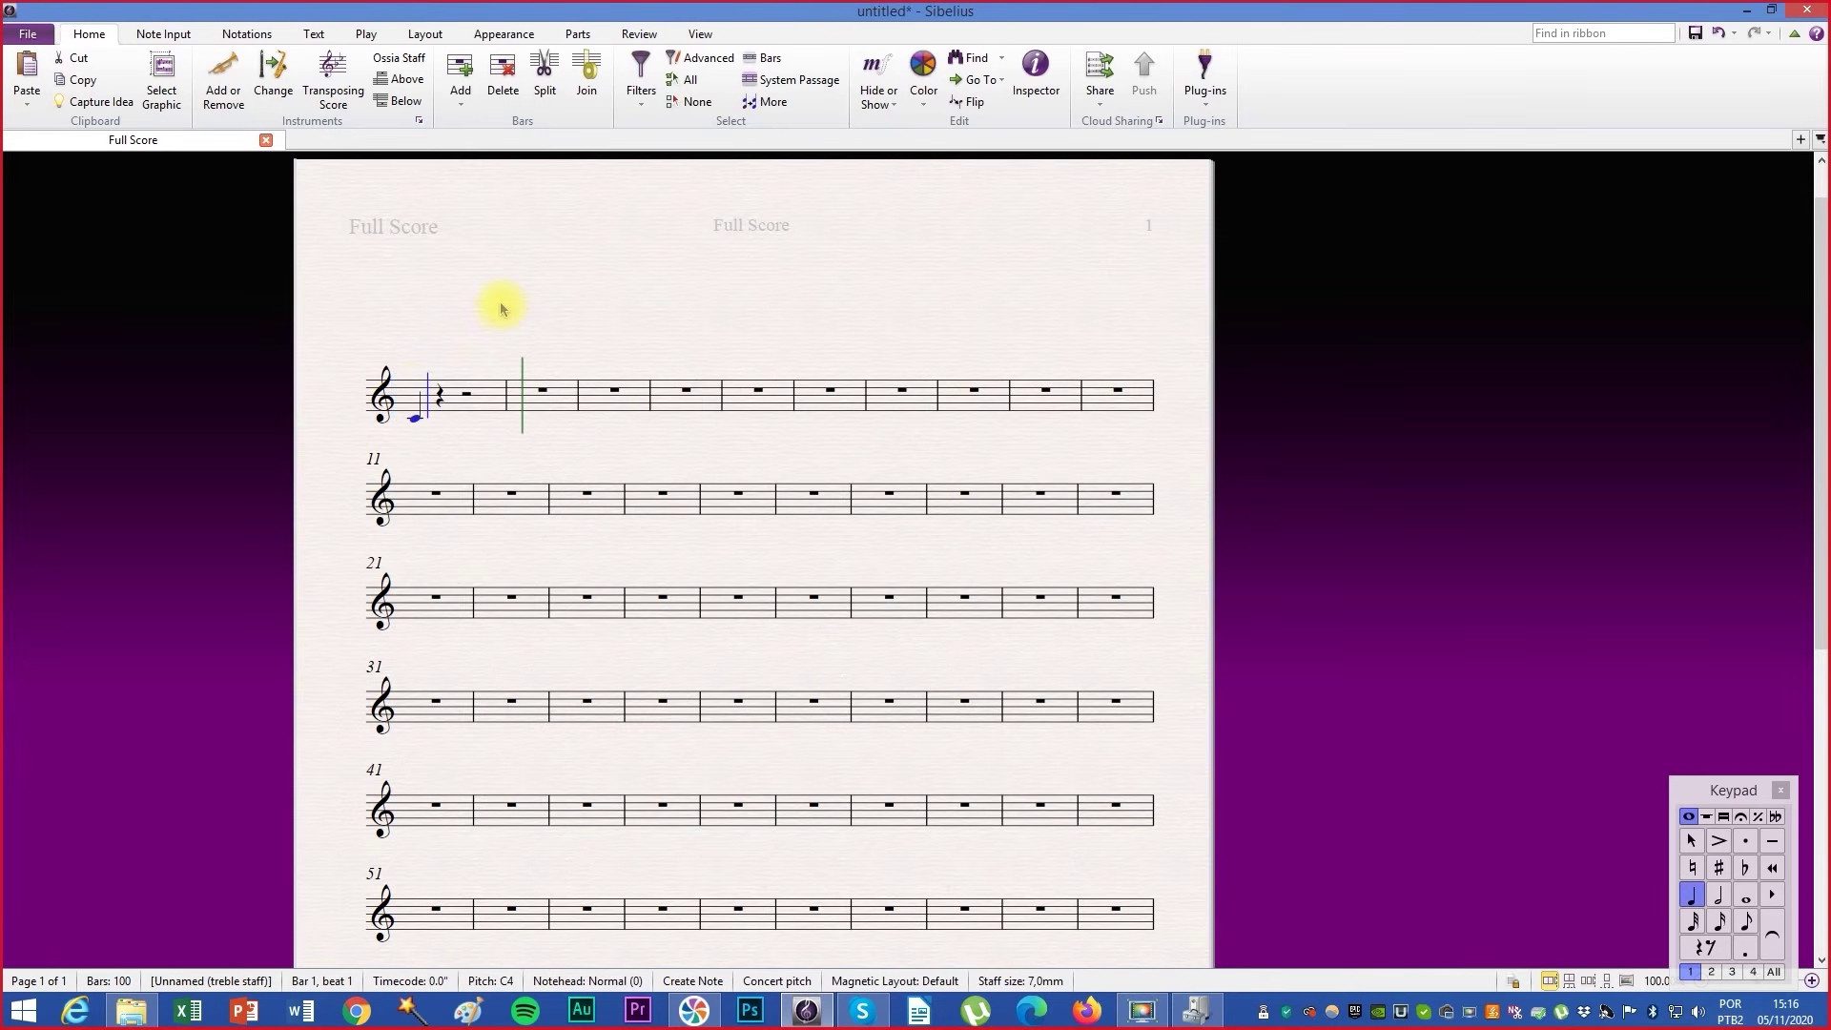
key(d)
key(e)
key(f)
key(g)
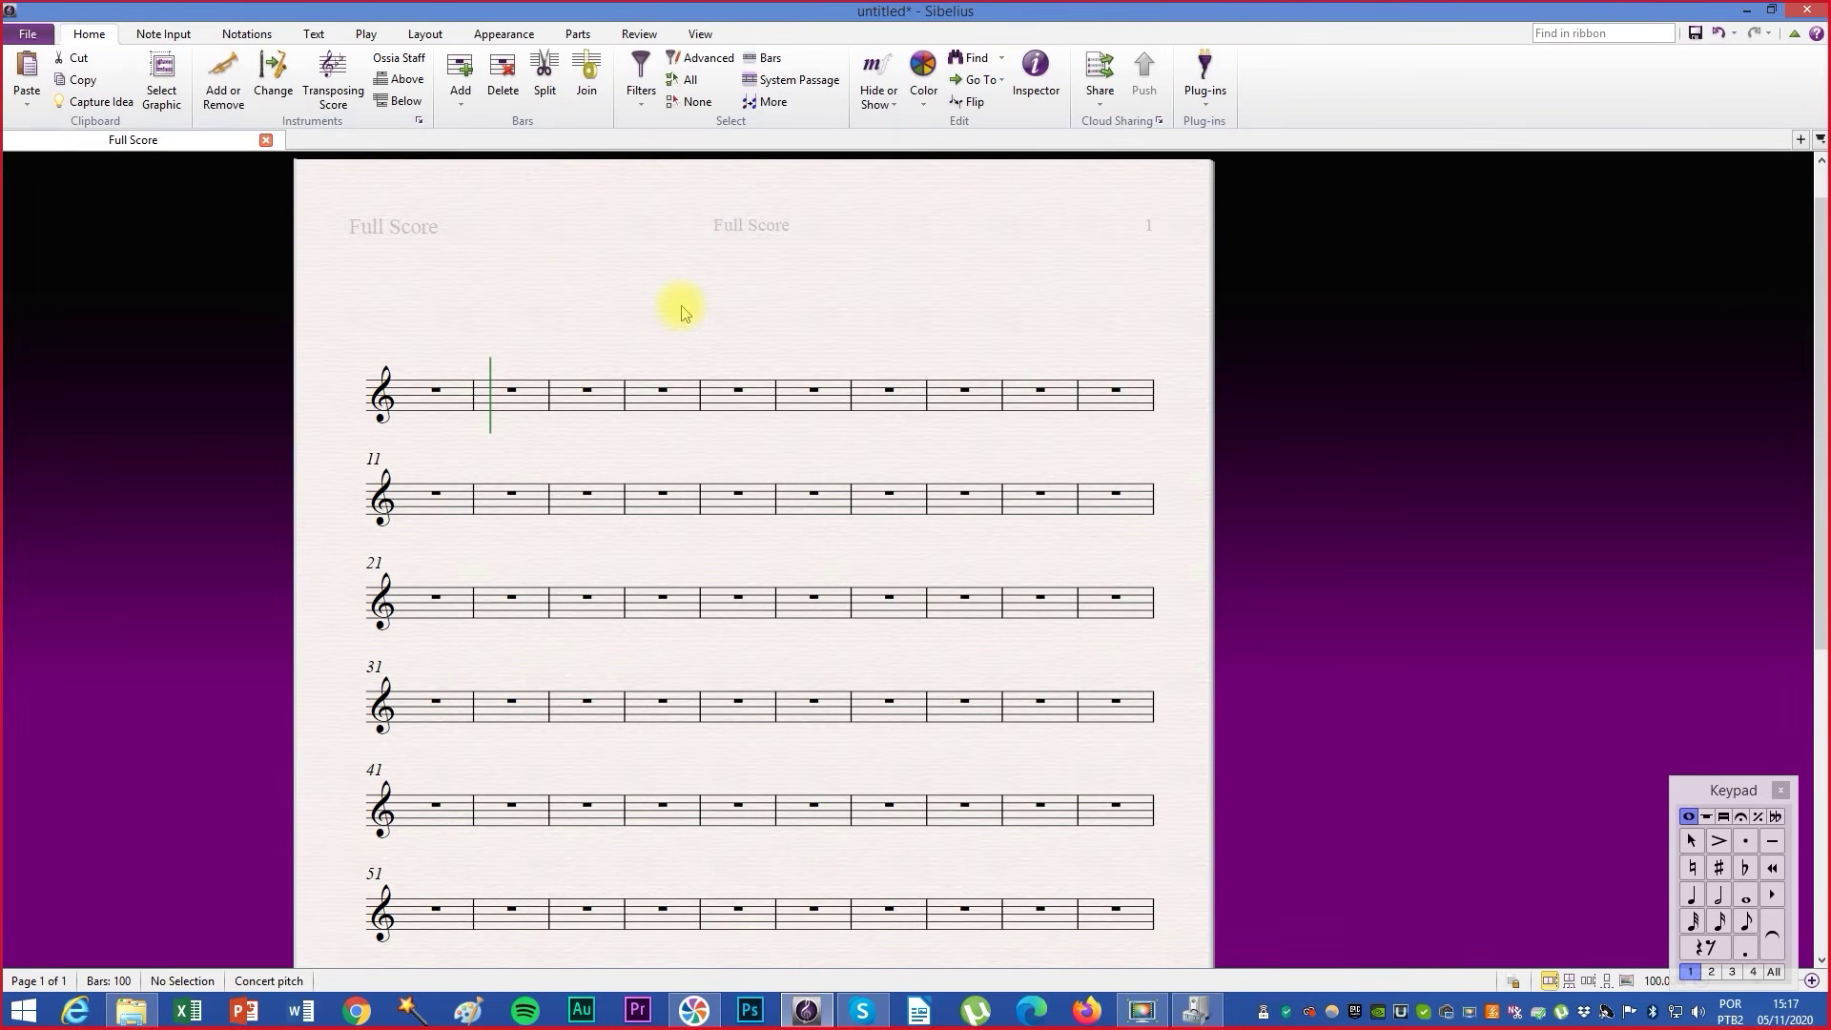
- Record a short MIDI keyboard passage in real time from bar 1, stop recording and clear the selection
click(366, 35)
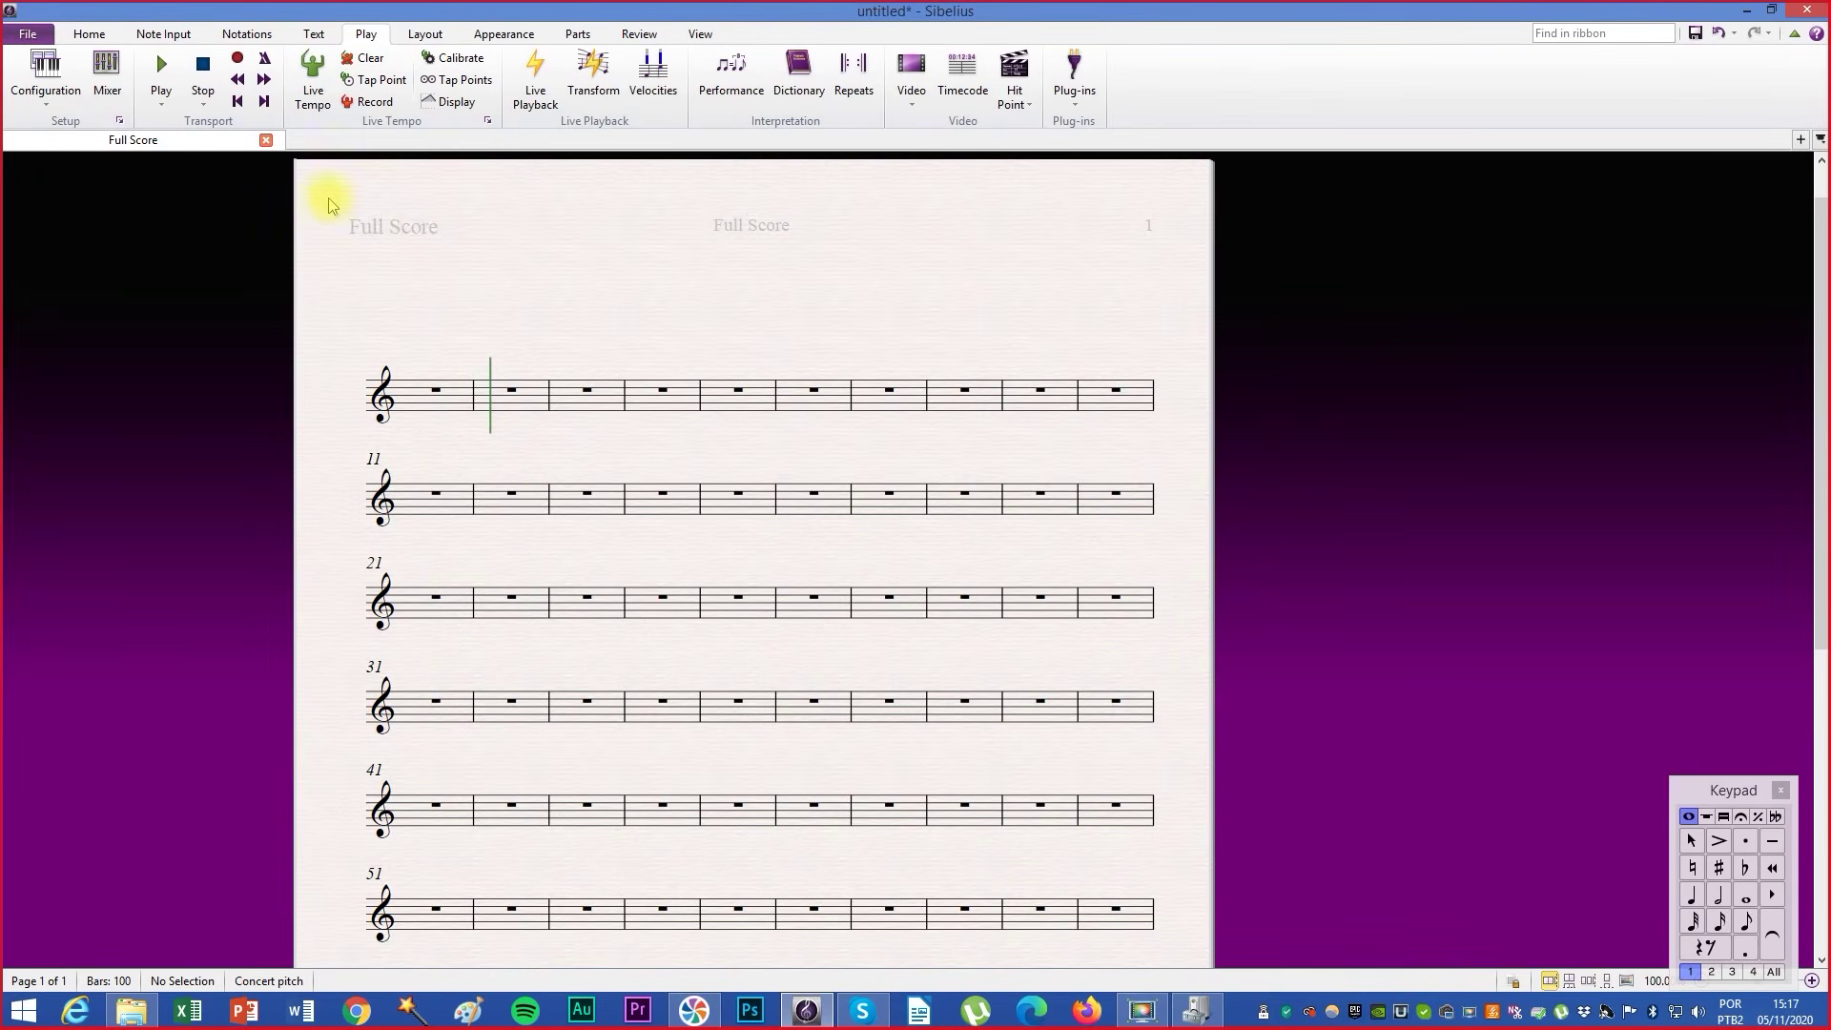
click(429, 391)
click(238, 61)
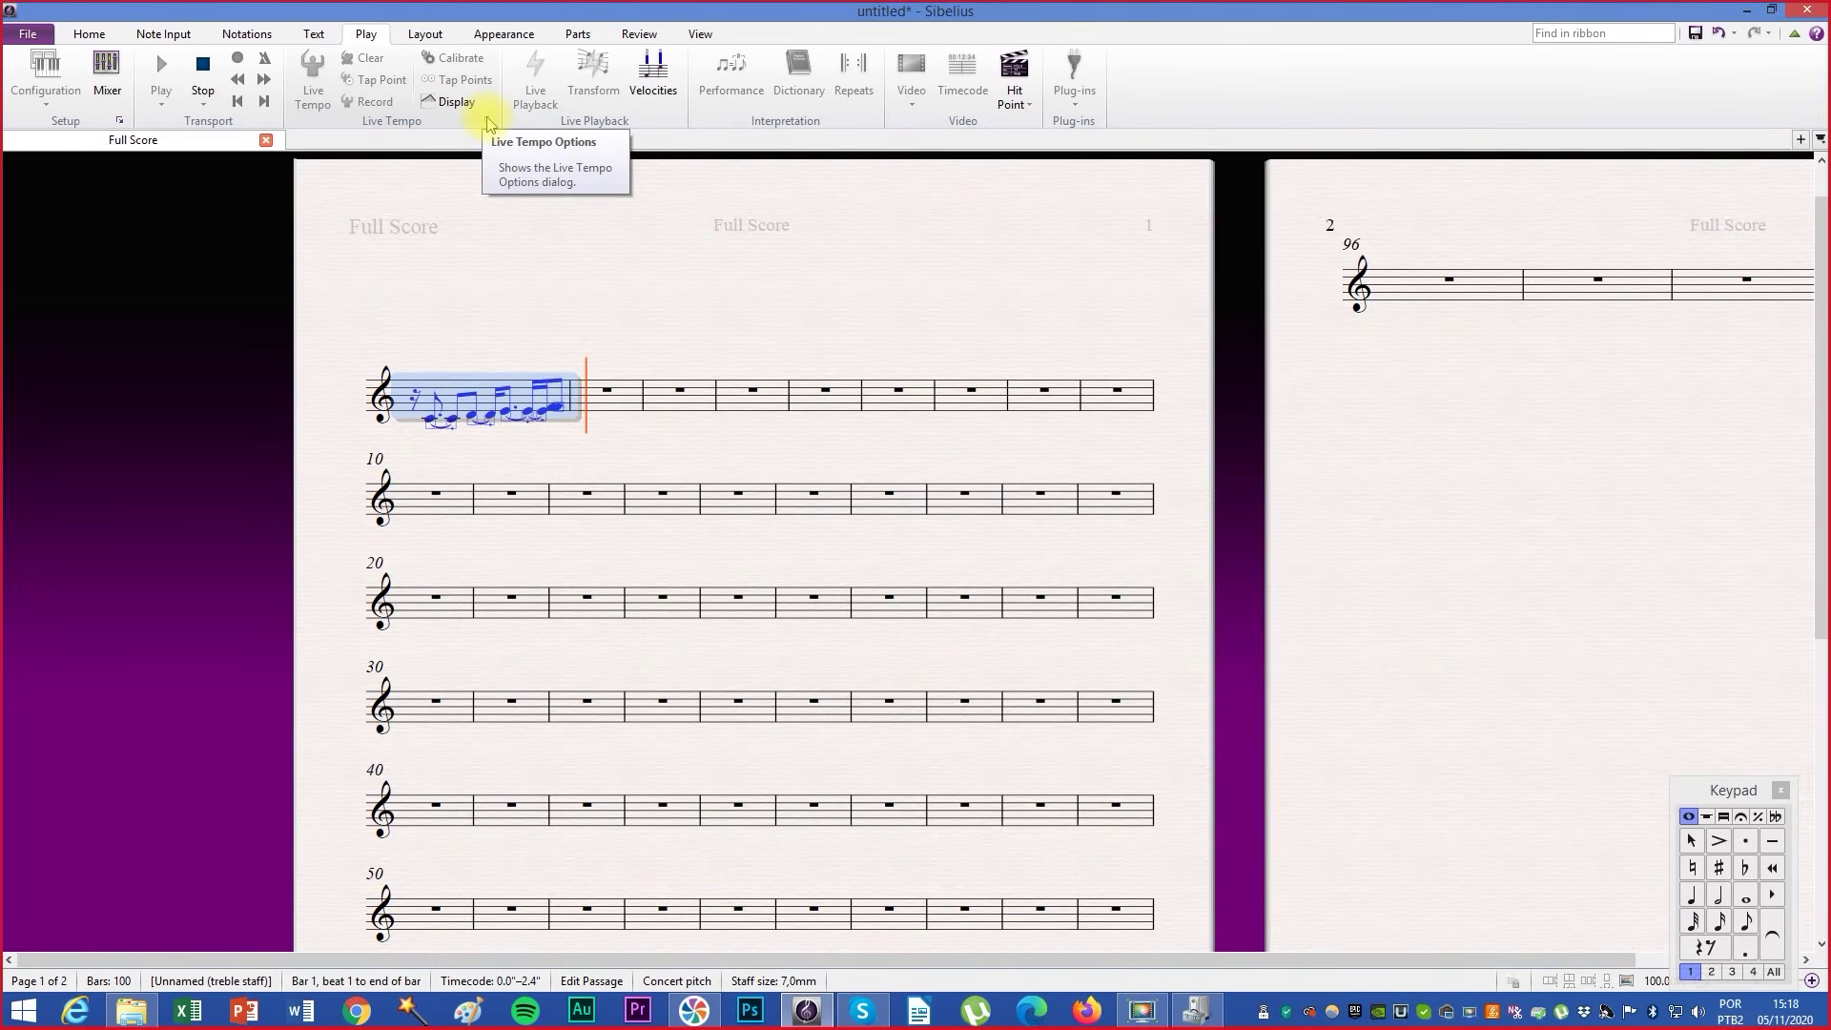
key(space)
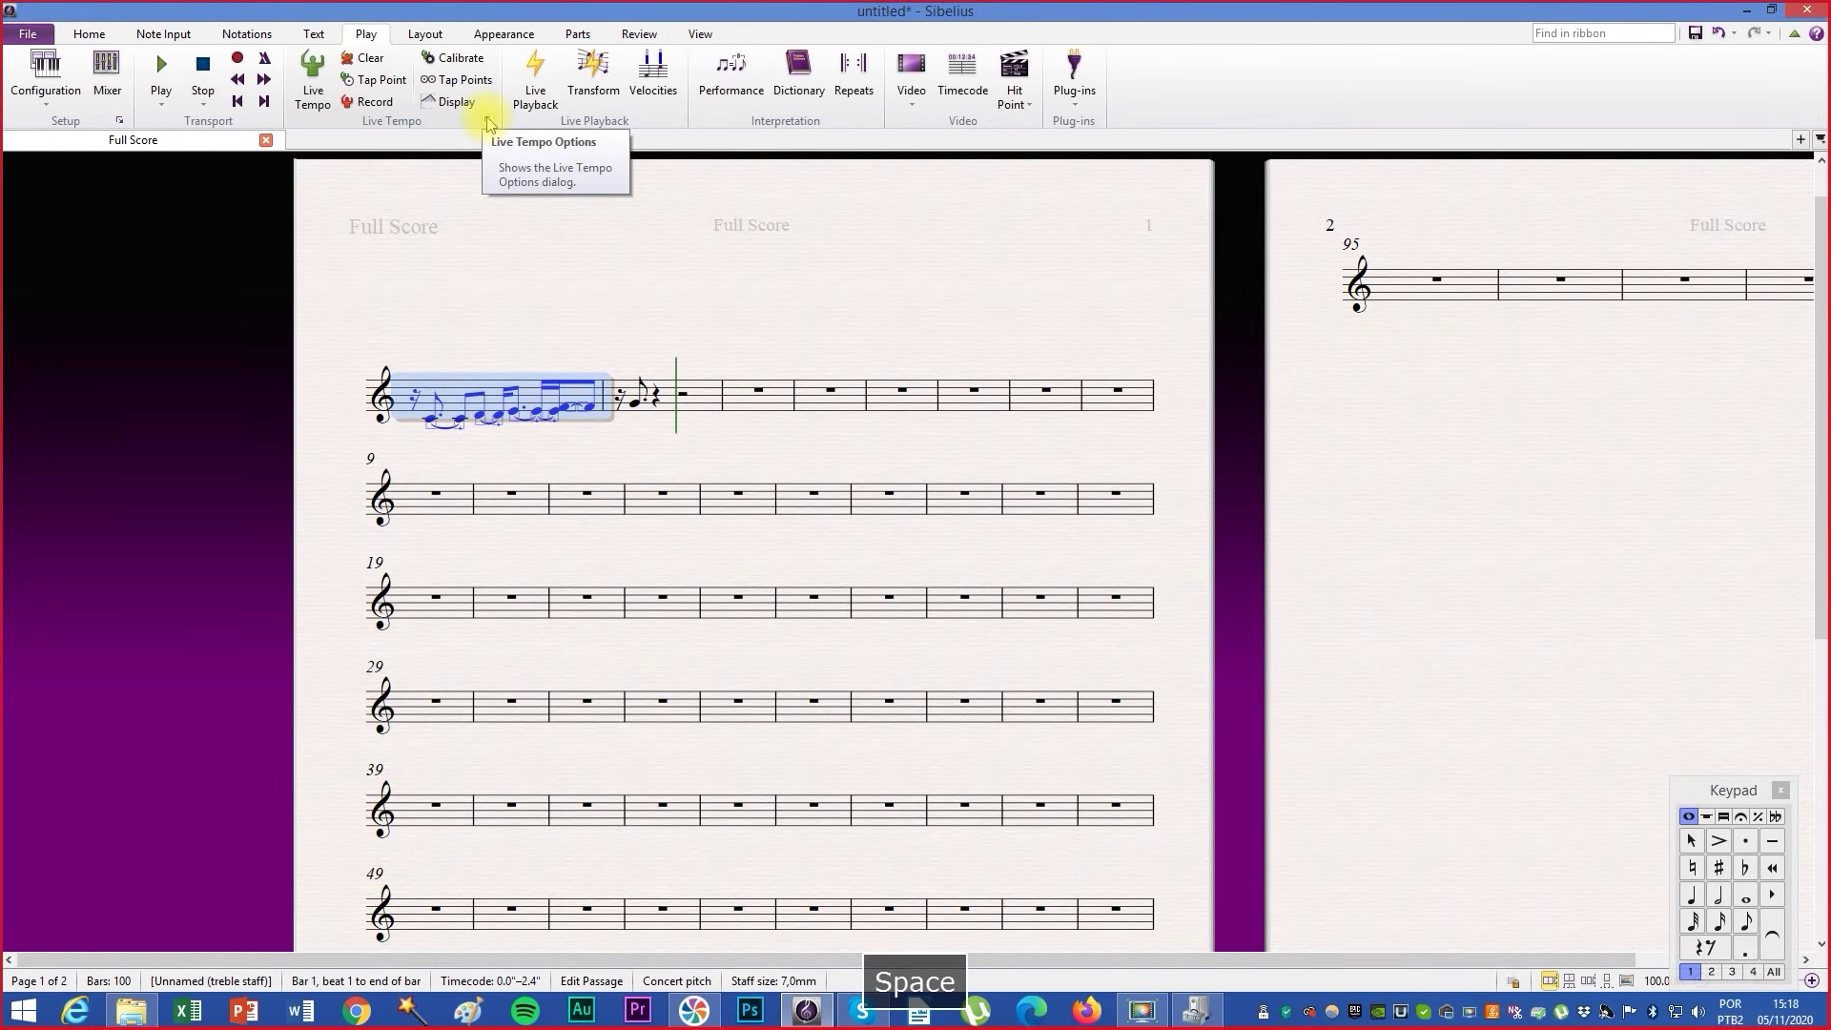
click(499, 345)
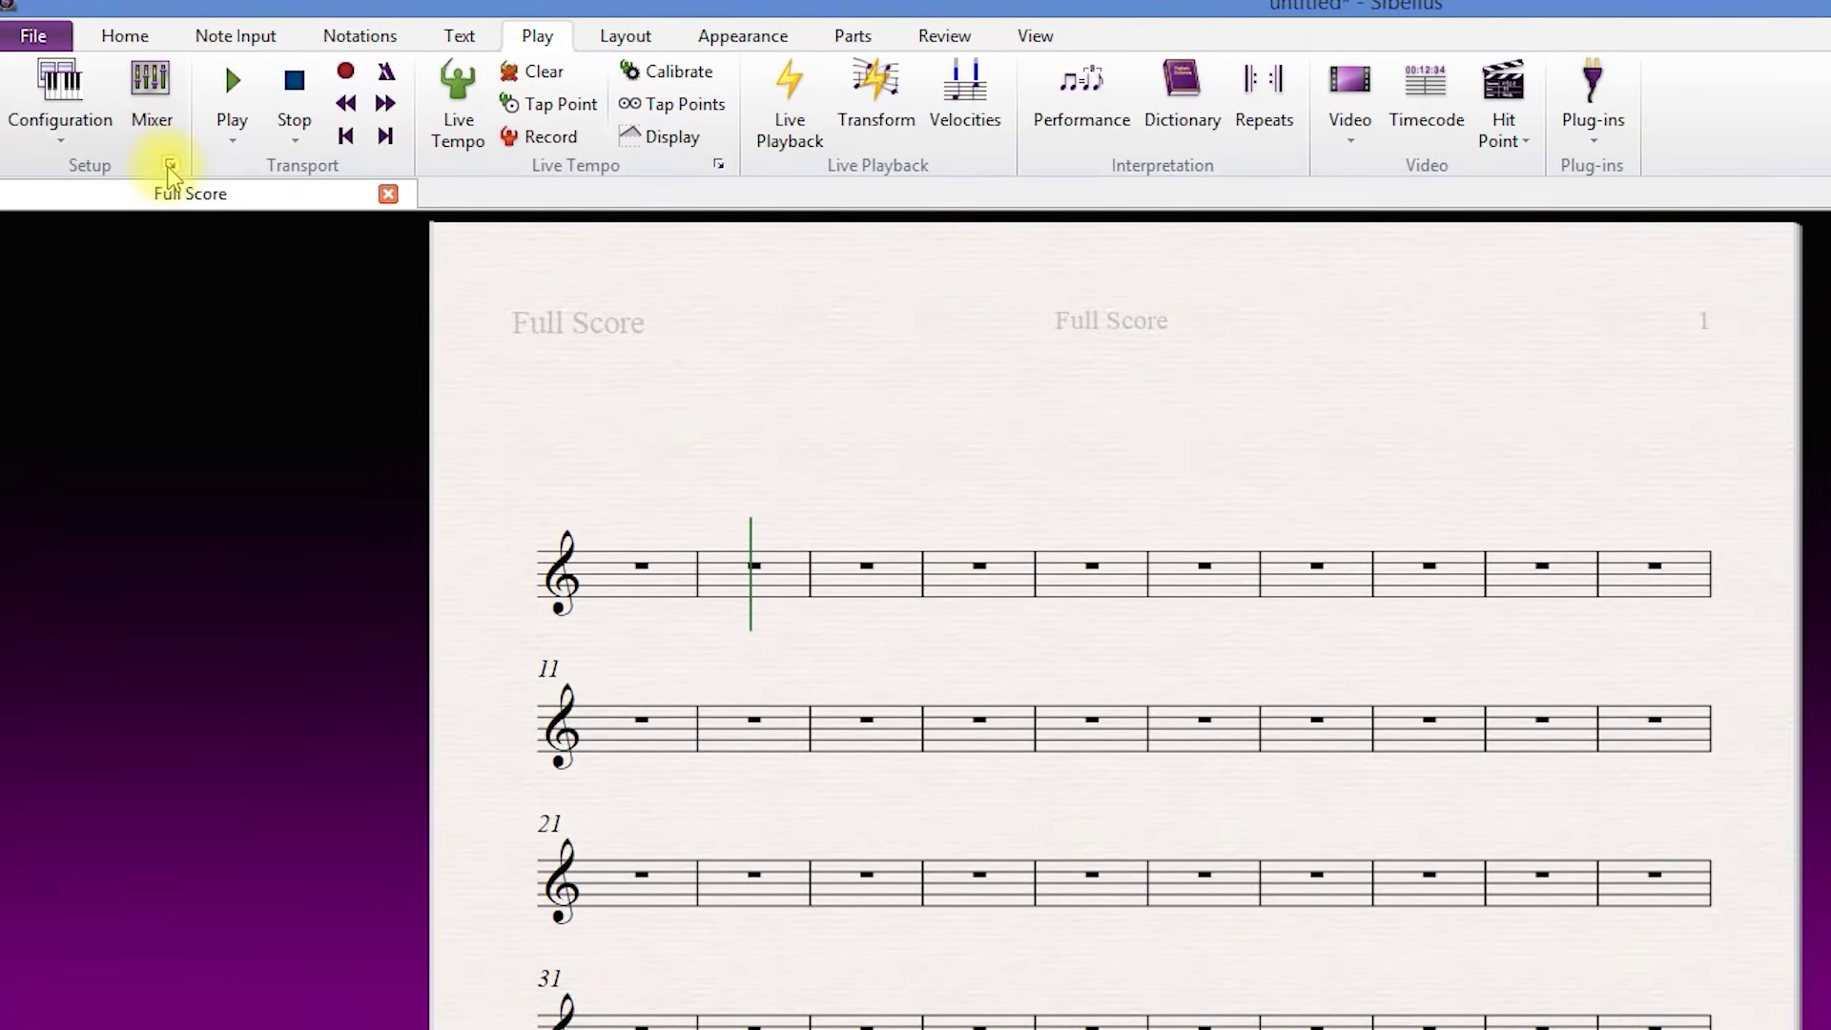
- Set the playback device configuration to Sibelius 7 Sounds
click(168, 164)
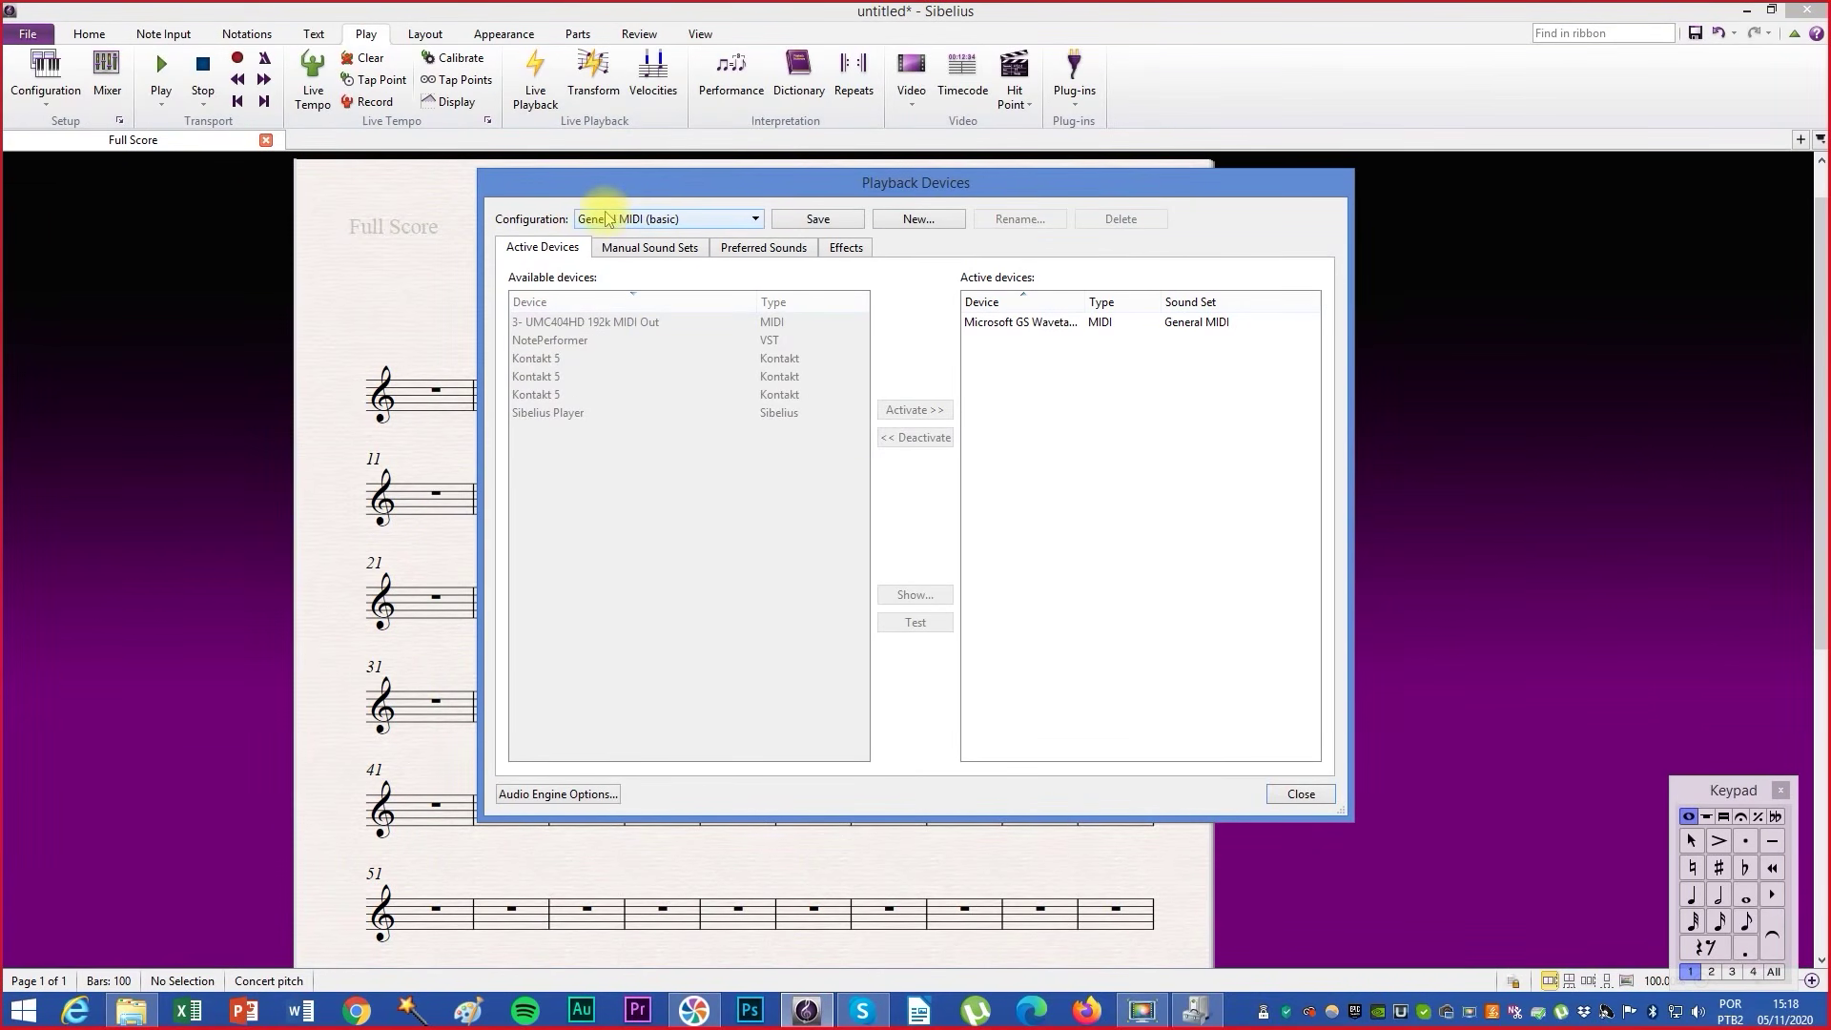
click(693, 222)
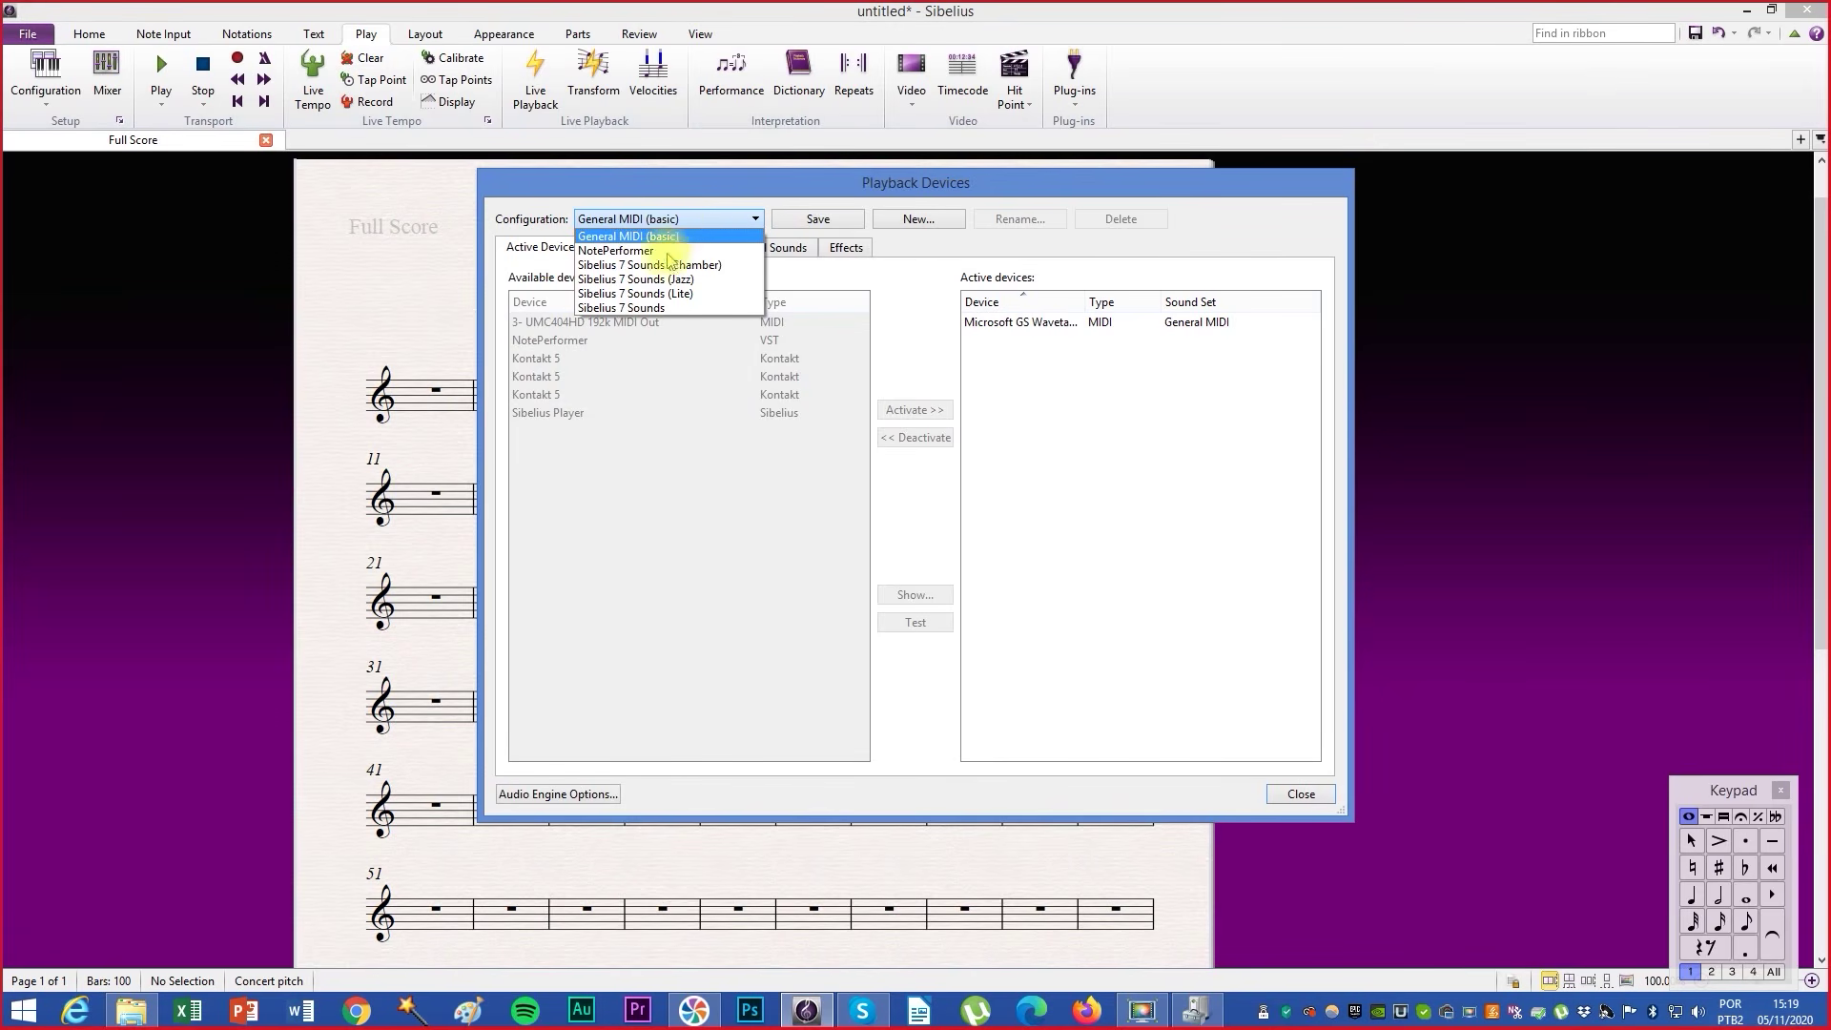
click(633, 309)
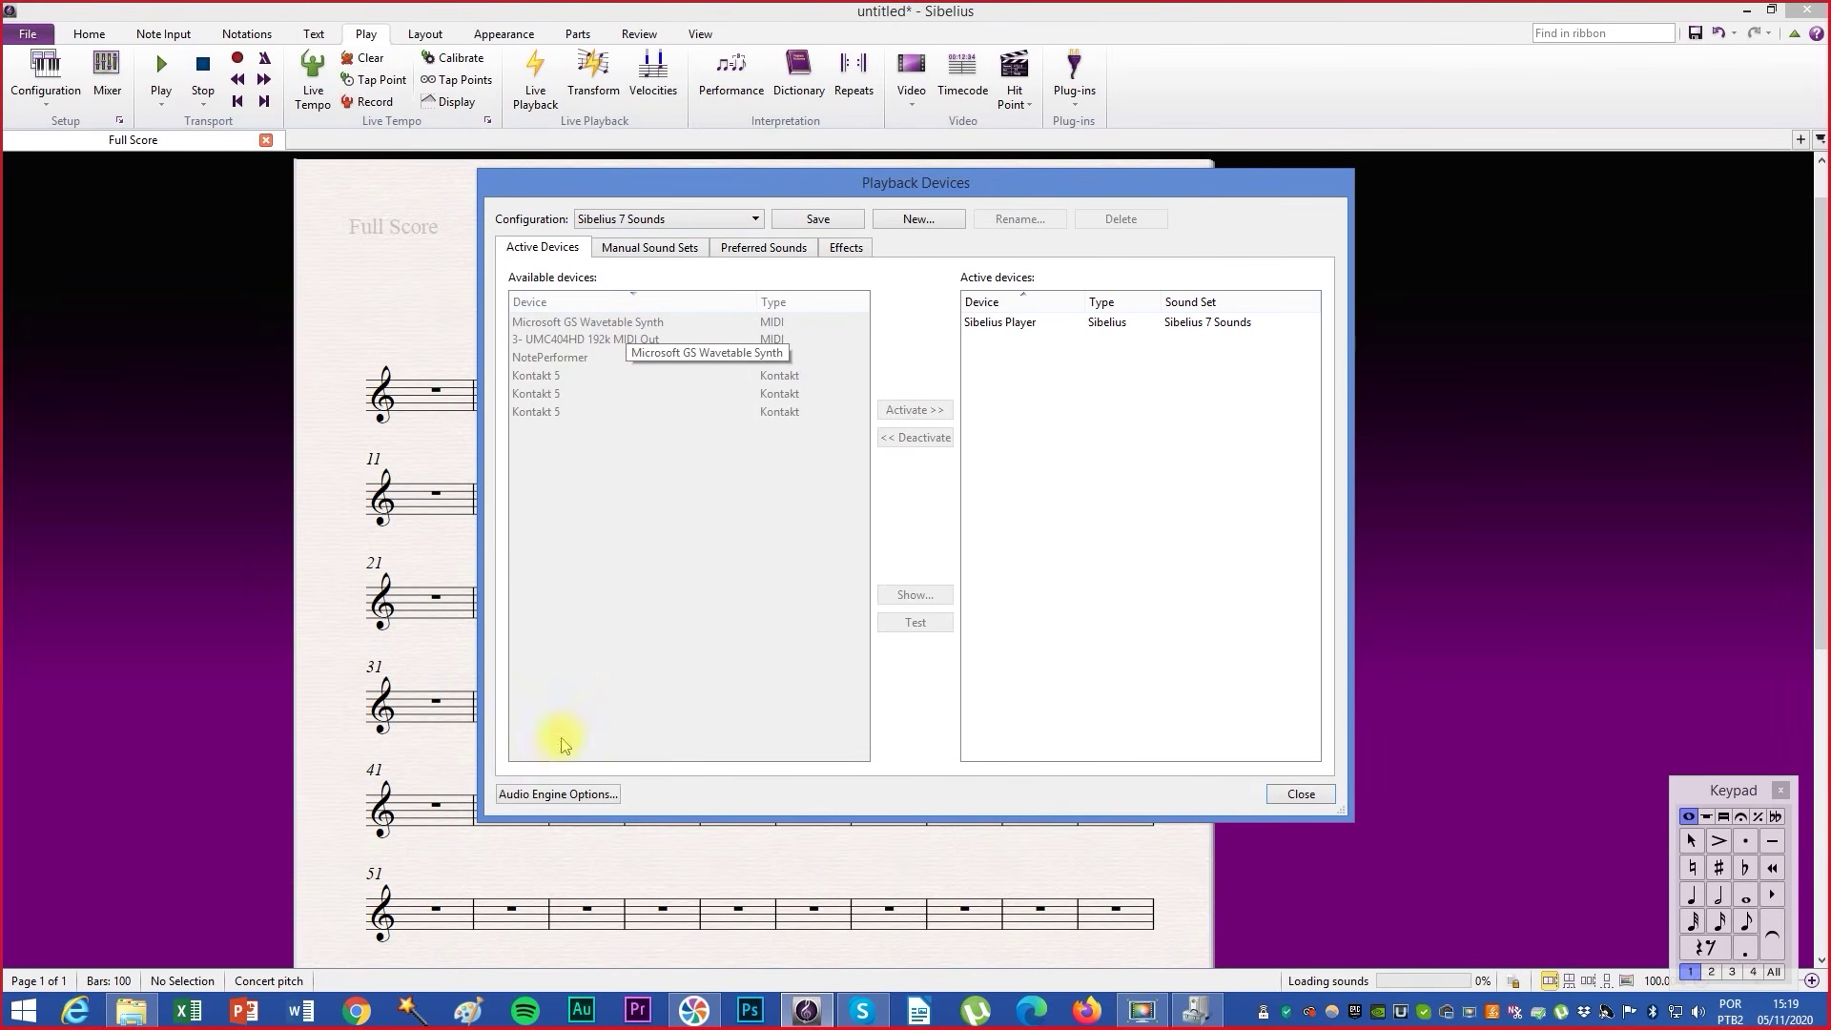
- Configure the audio engine with interface OUT 1-2 (3- BEHRINGER UMC 404HD 192k) (DS), buffer size 4096 samples and sample rate 192000 Hz
click(558, 795)
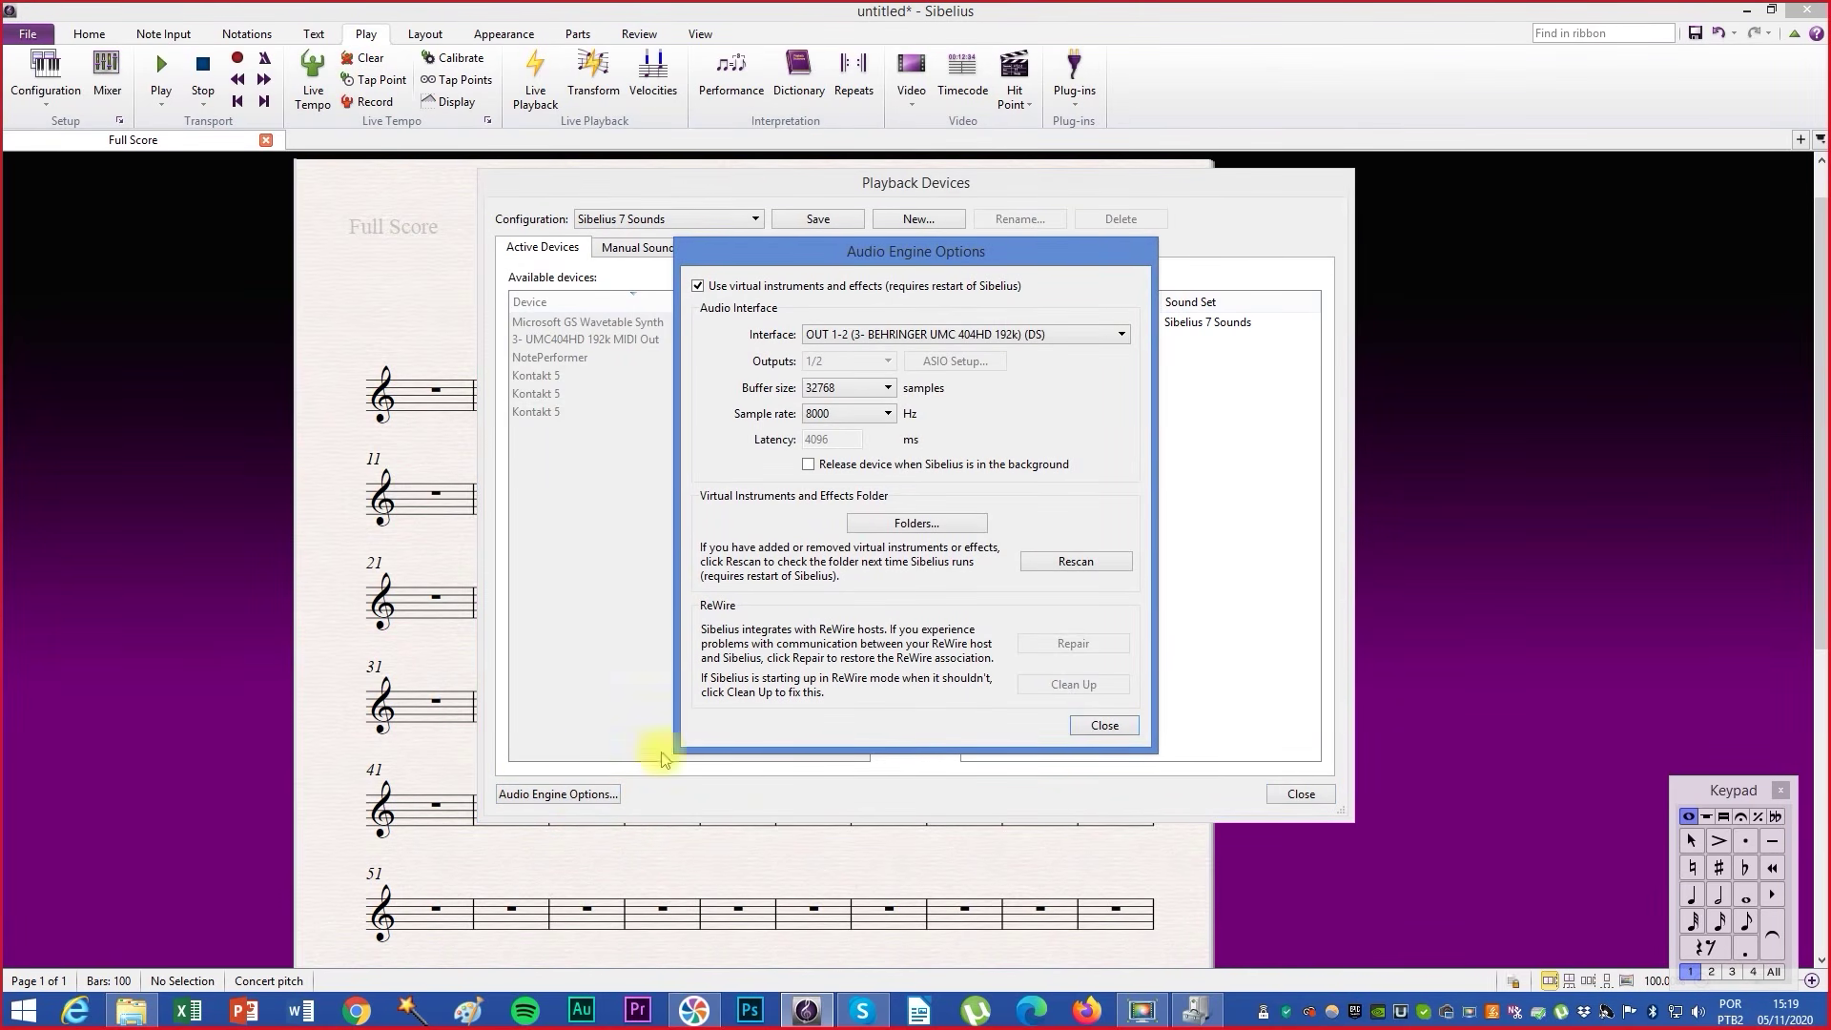
click(1034, 335)
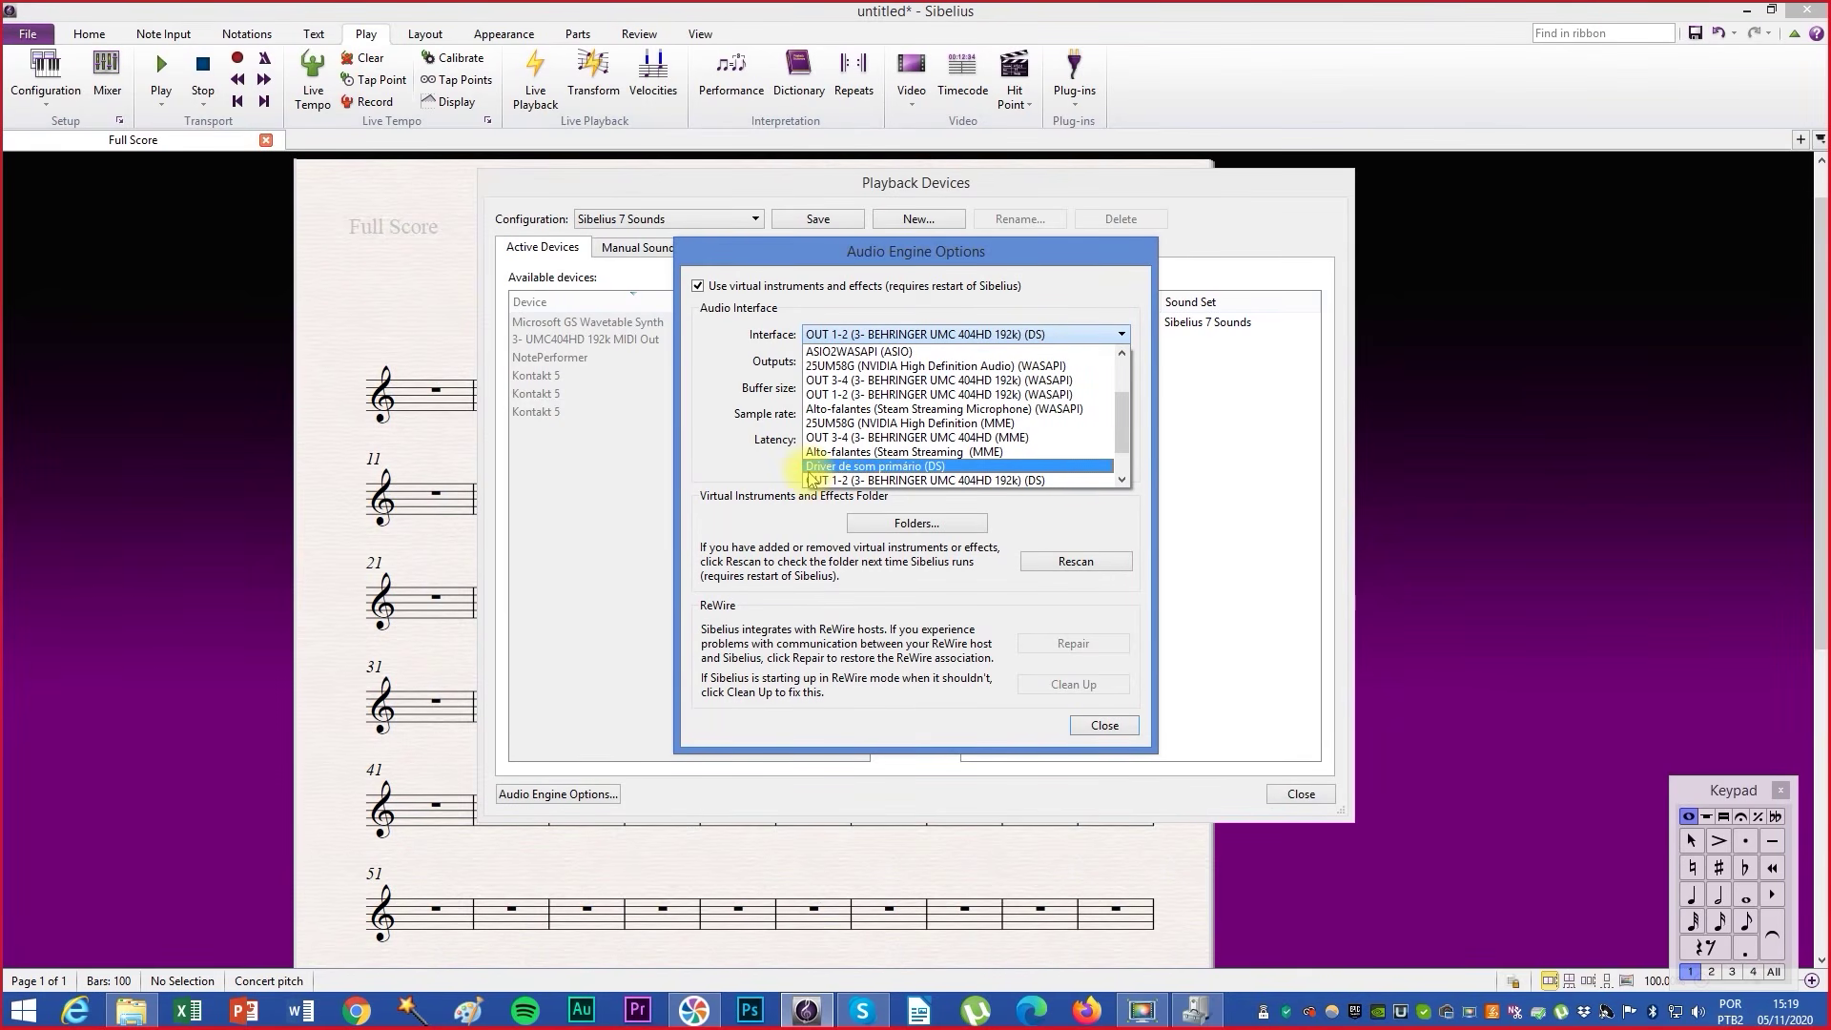
click(861, 480)
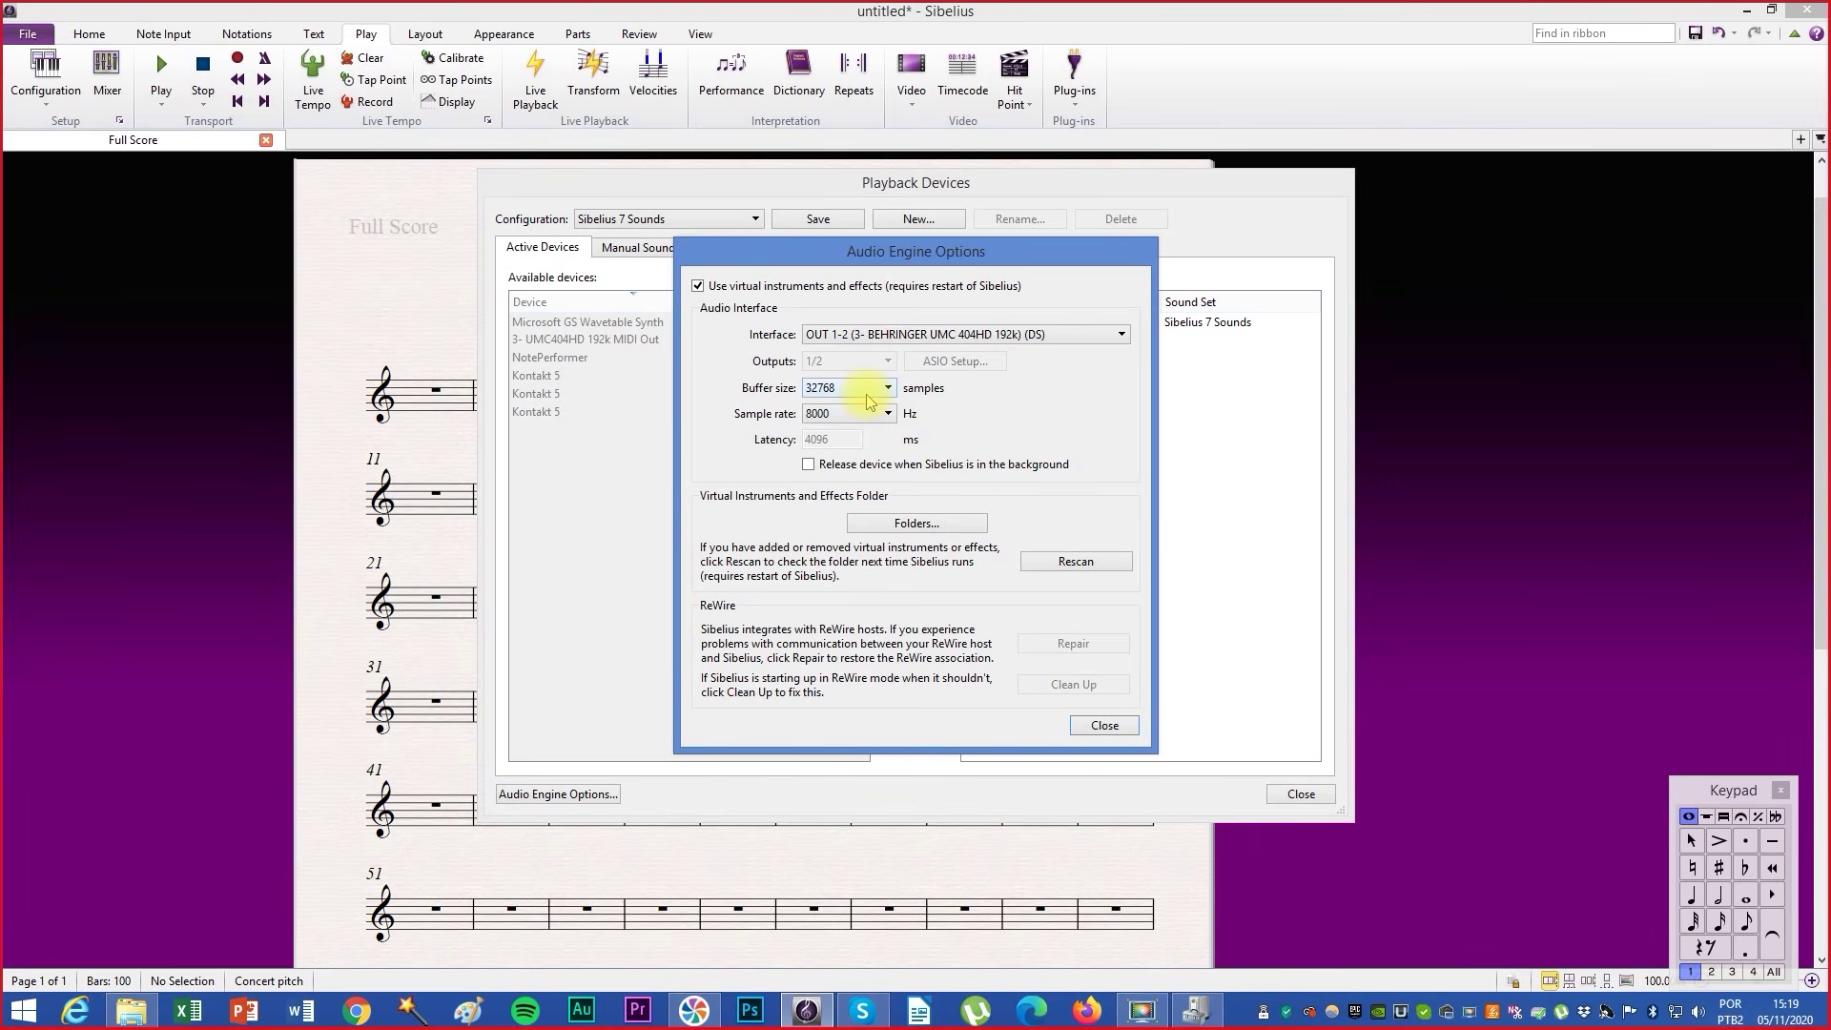
click(867, 395)
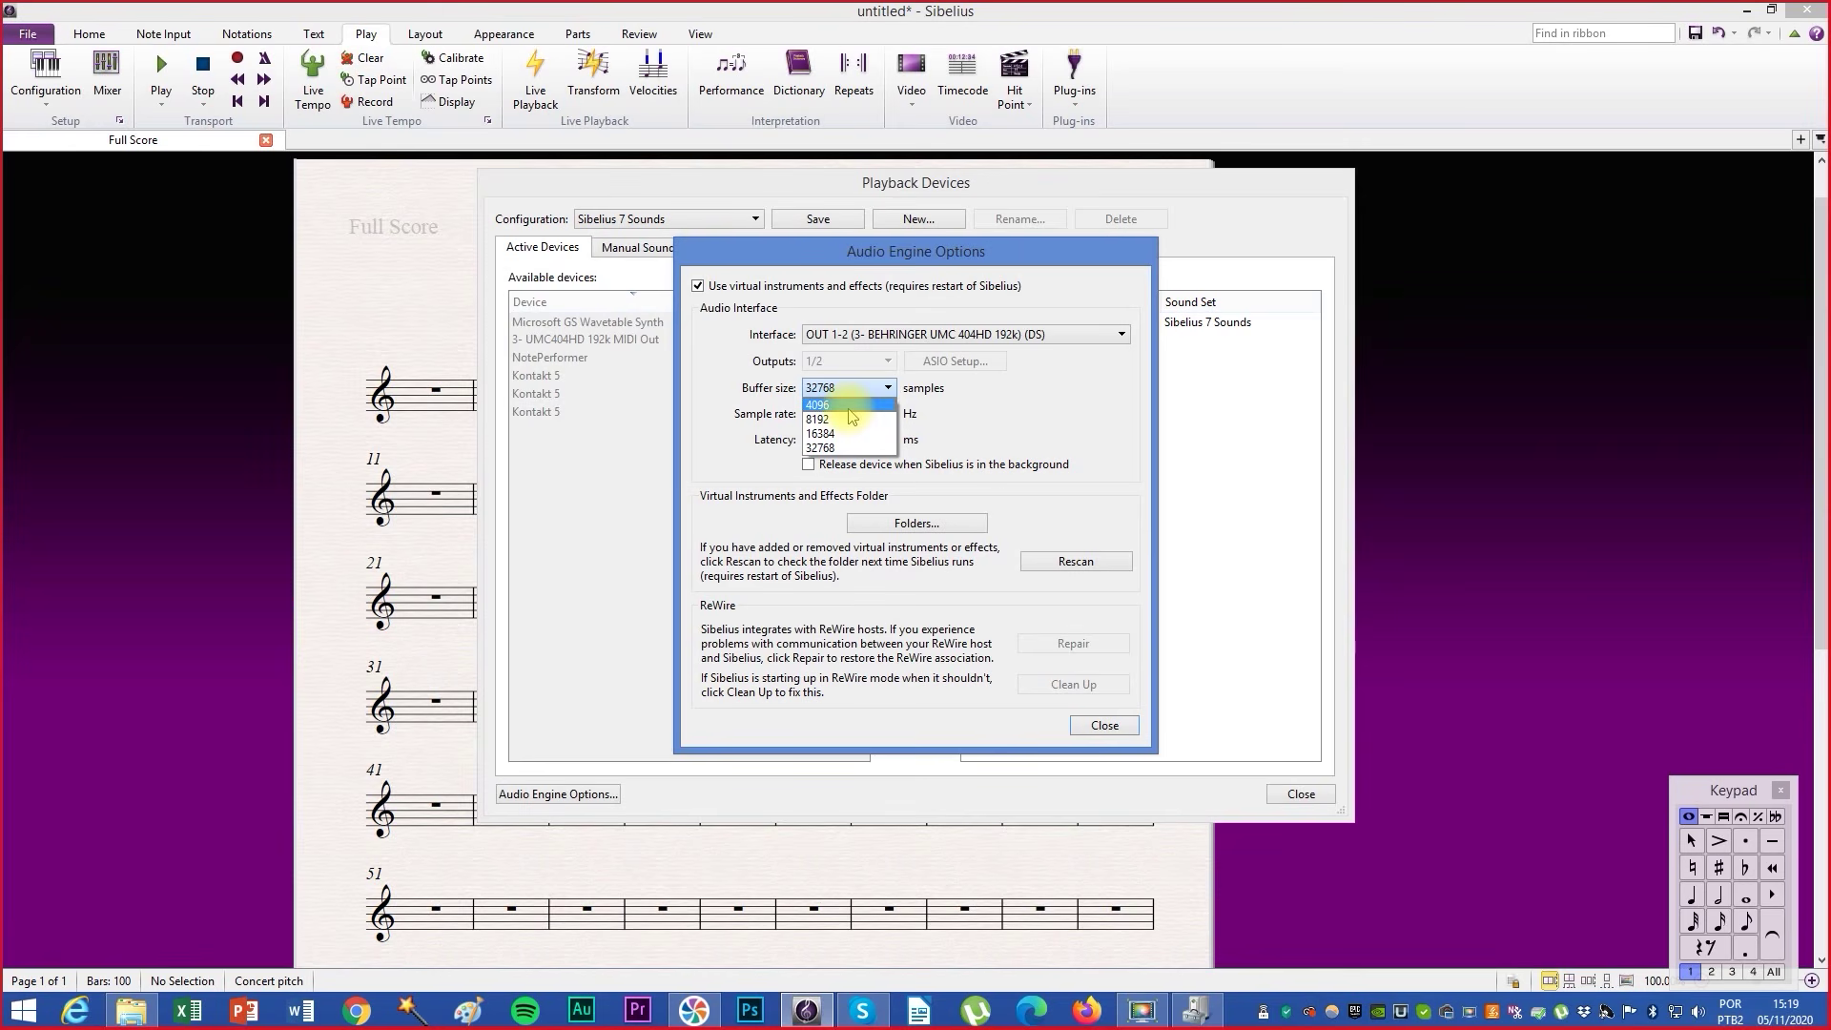
click(848, 408)
click(836, 415)
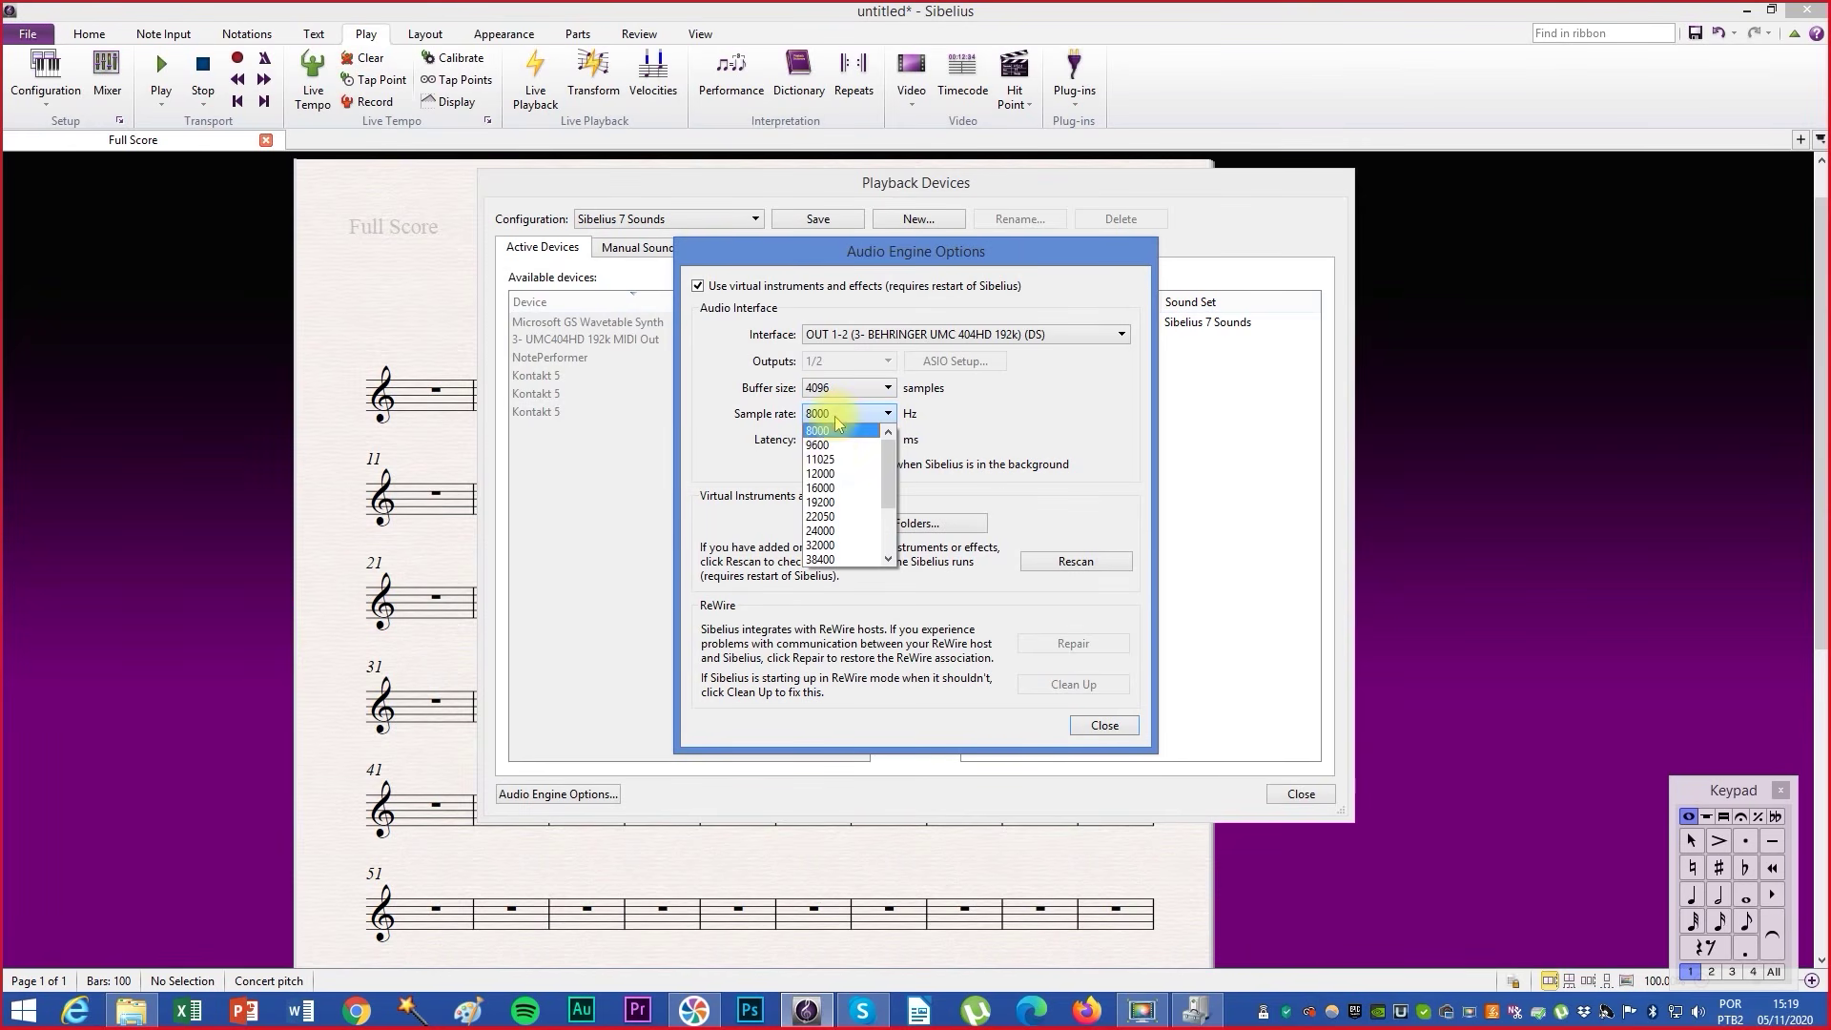
scroll(828, 544, down, 2)
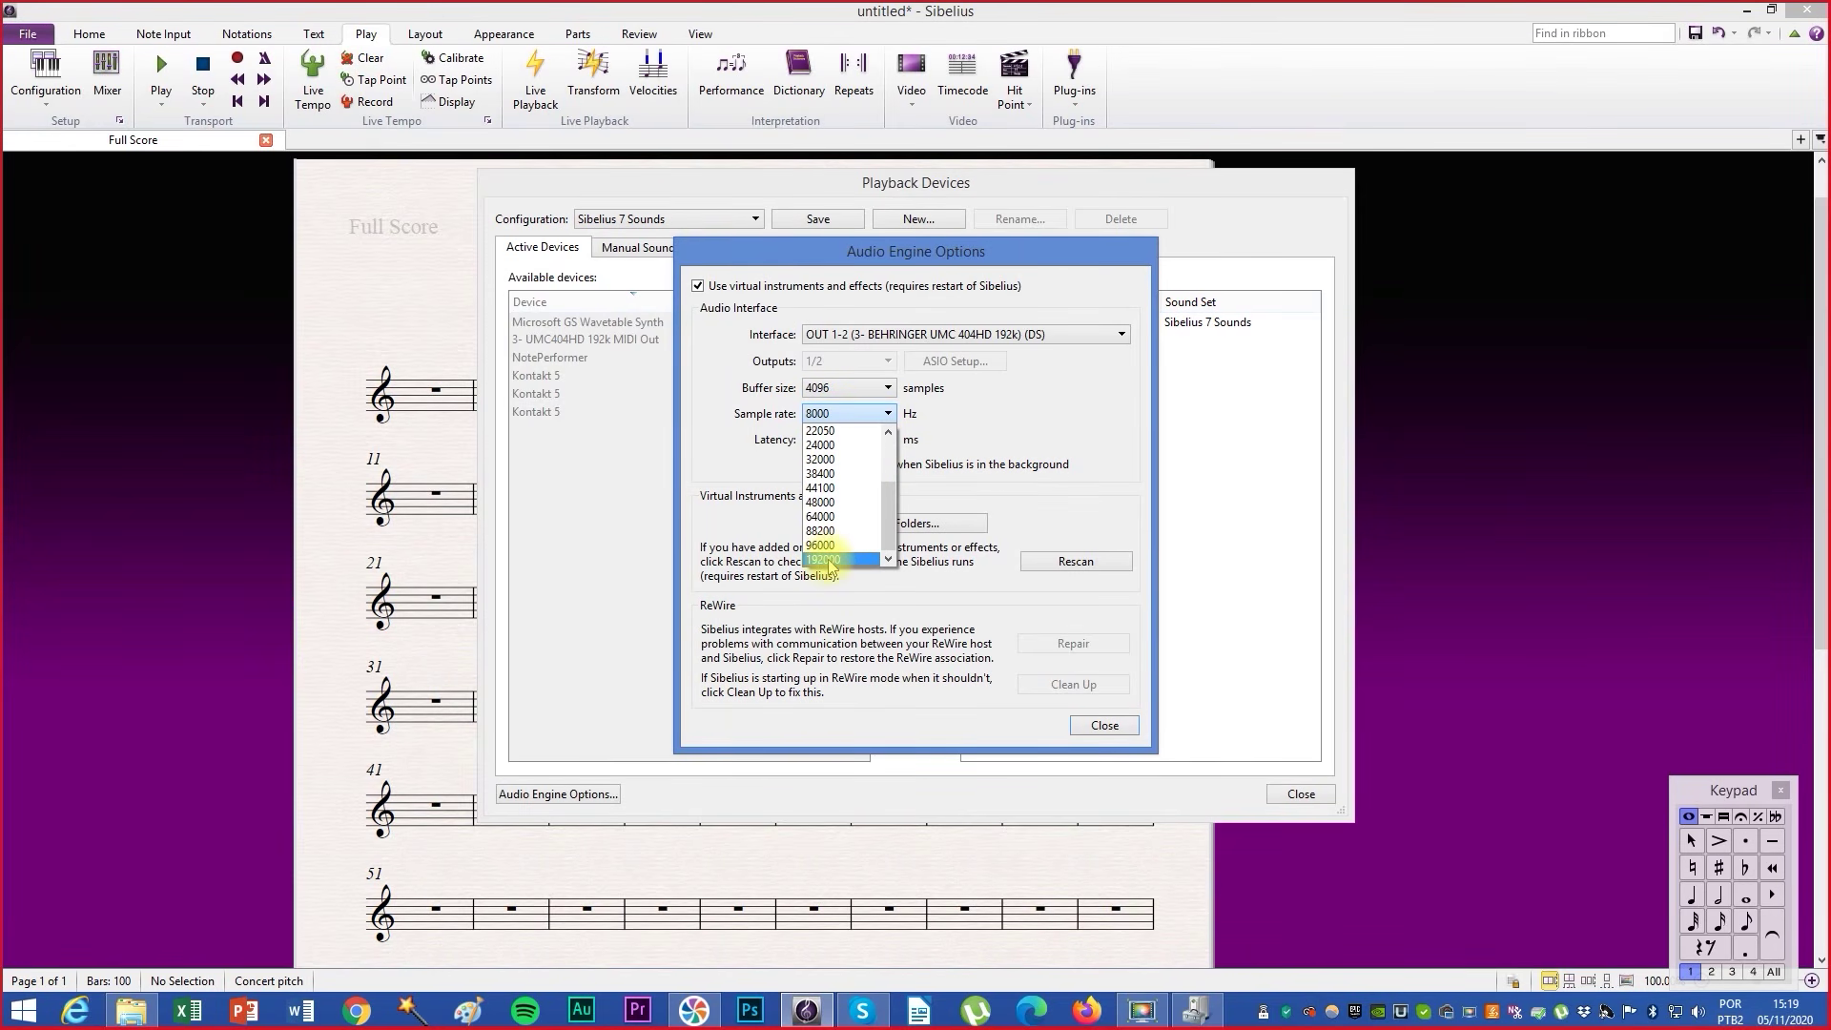
click(828, 560)
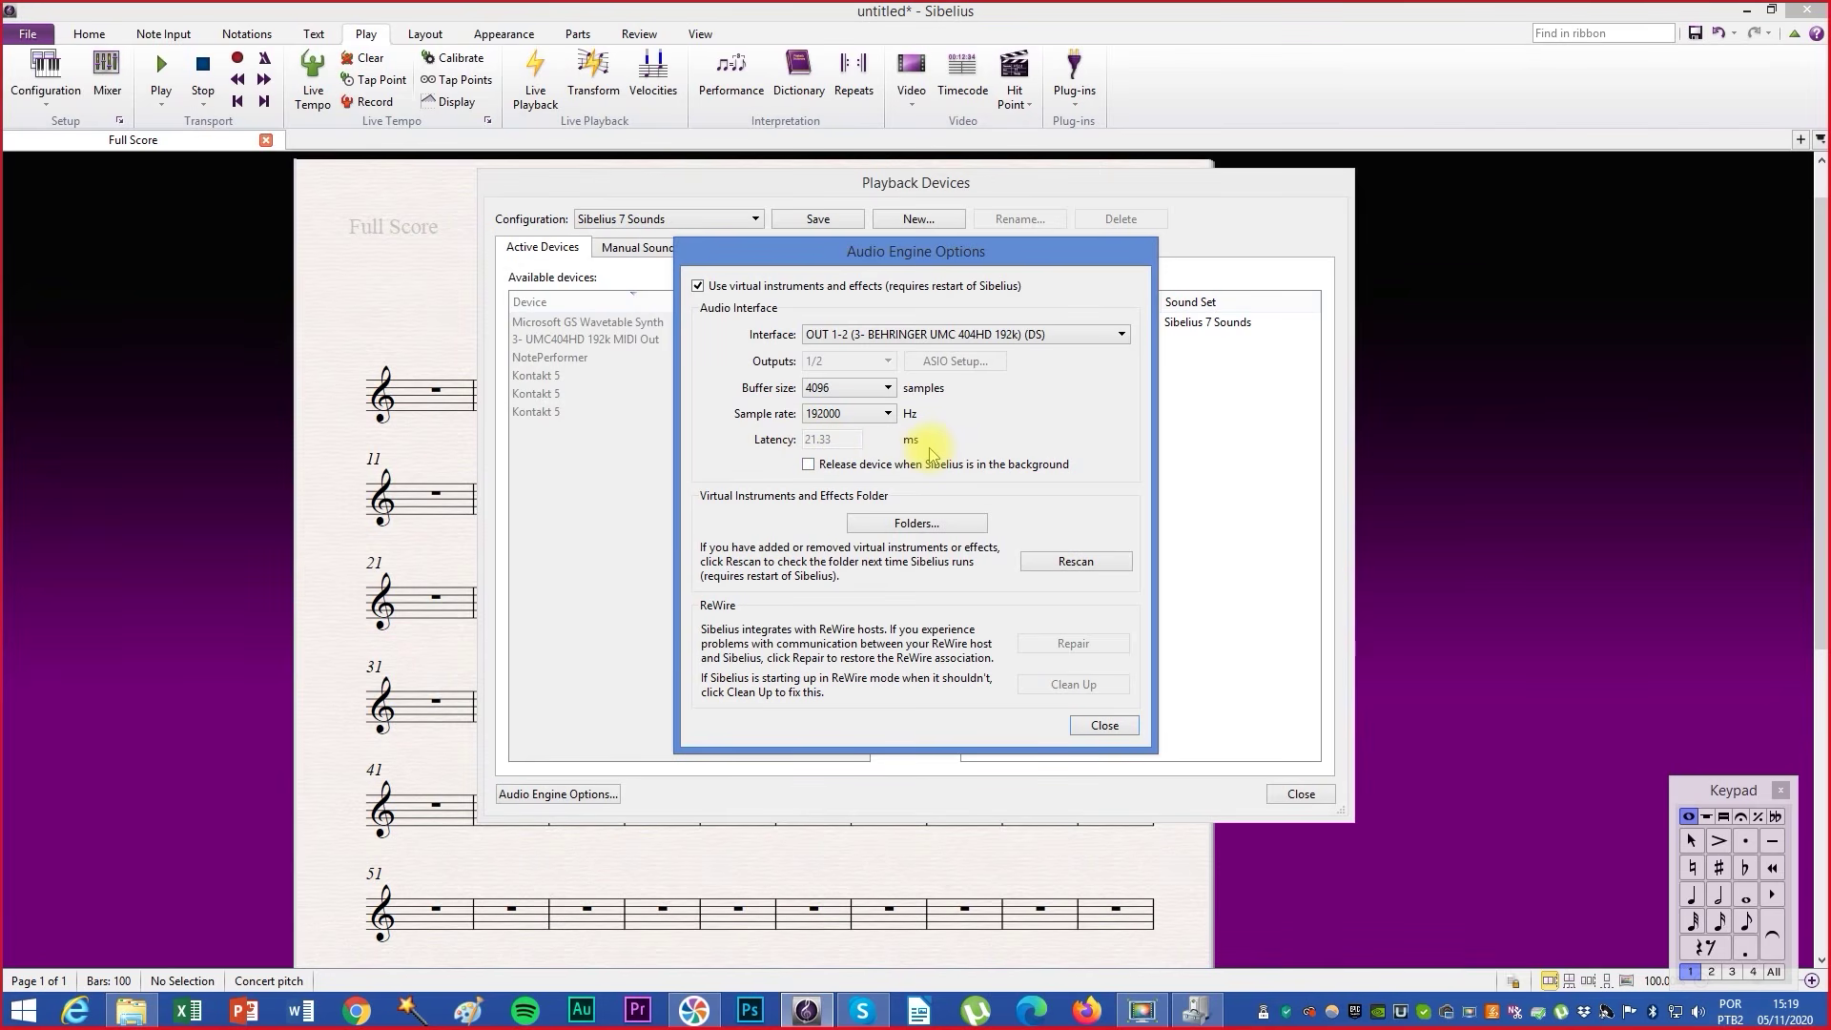
click(1128, 725)
click(1301, 799)
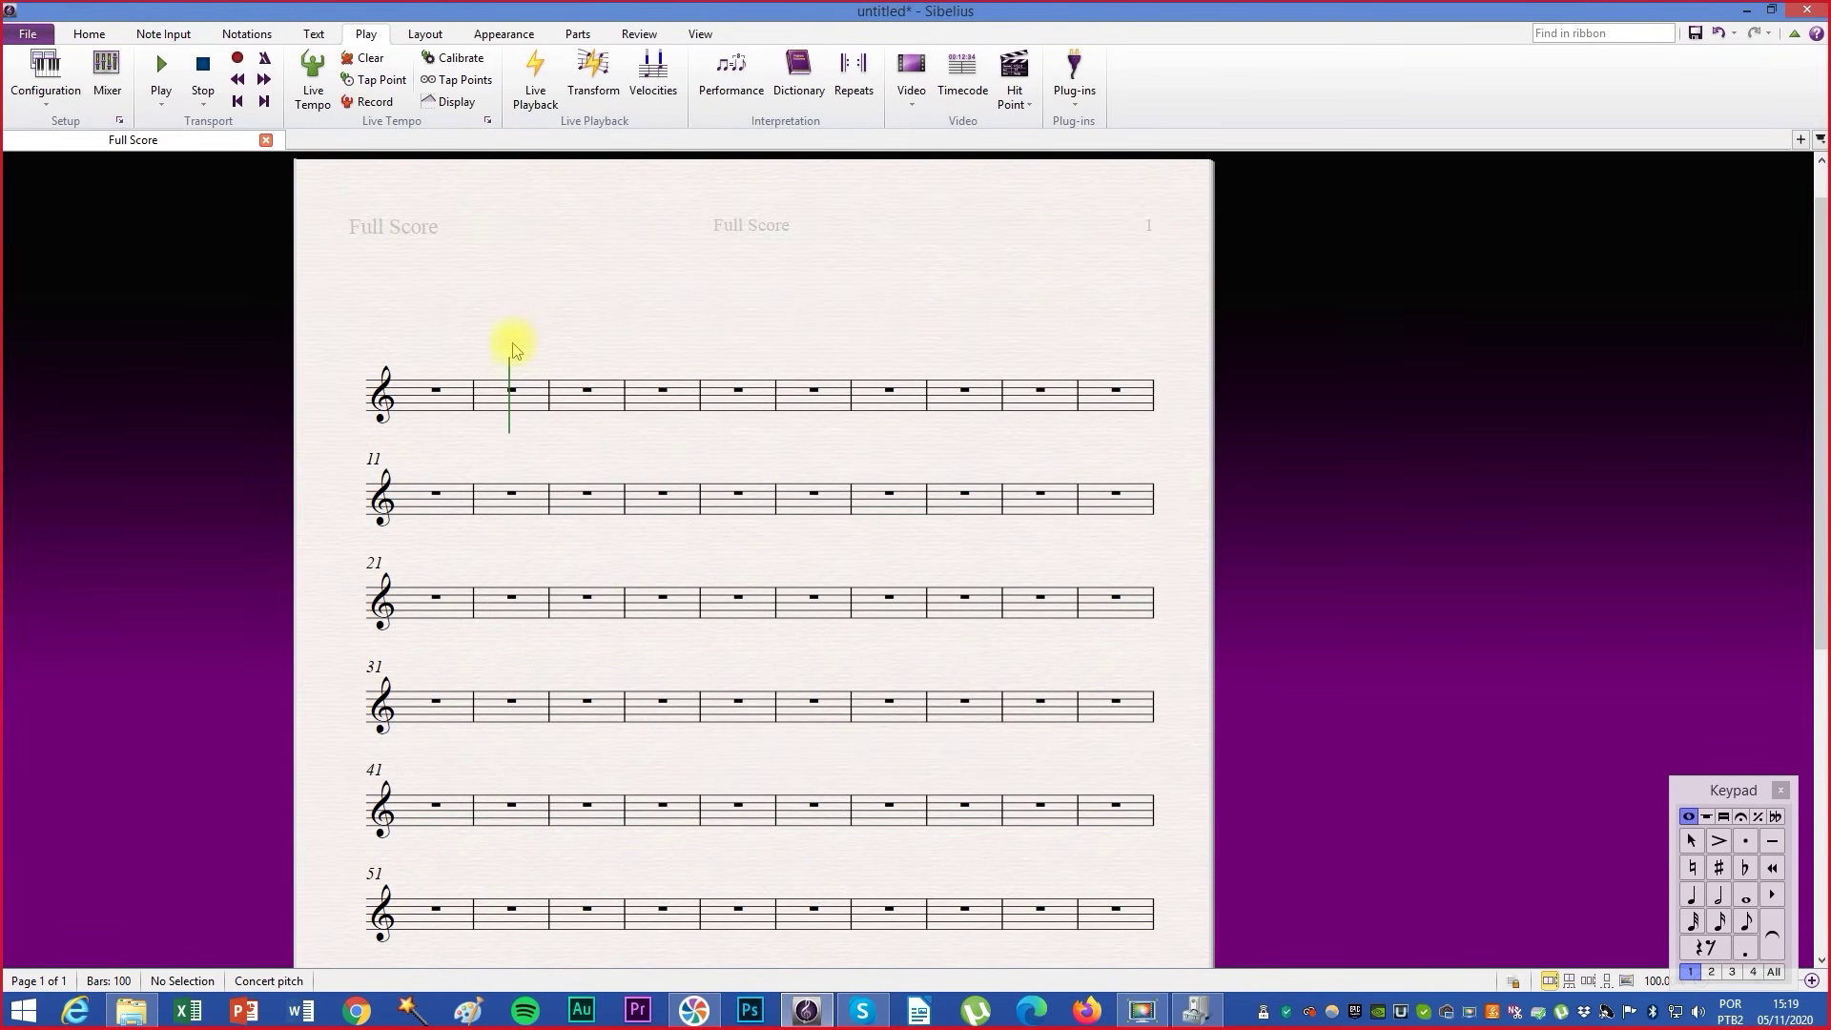
- Record C, D, E, F and G live from the MIDI keyboard starting at bar 1, stop recording and deselect the passage
click(427, 398)
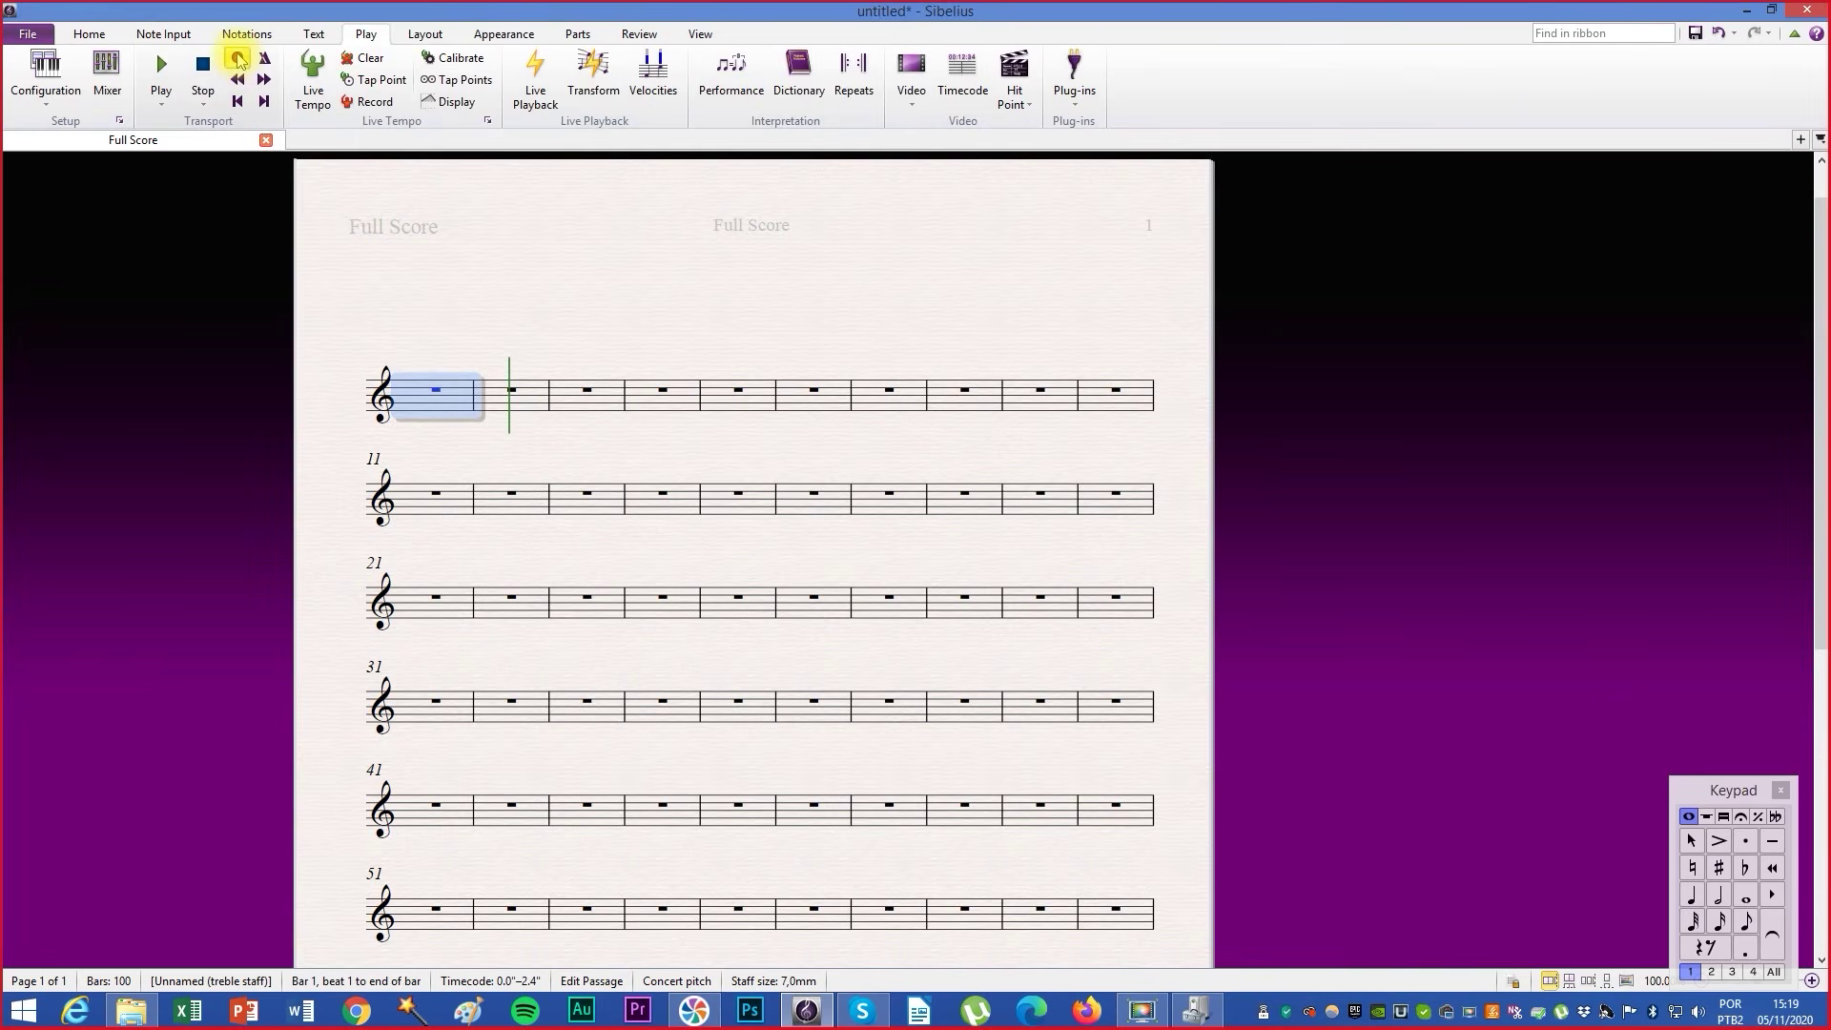
click(237, 58)
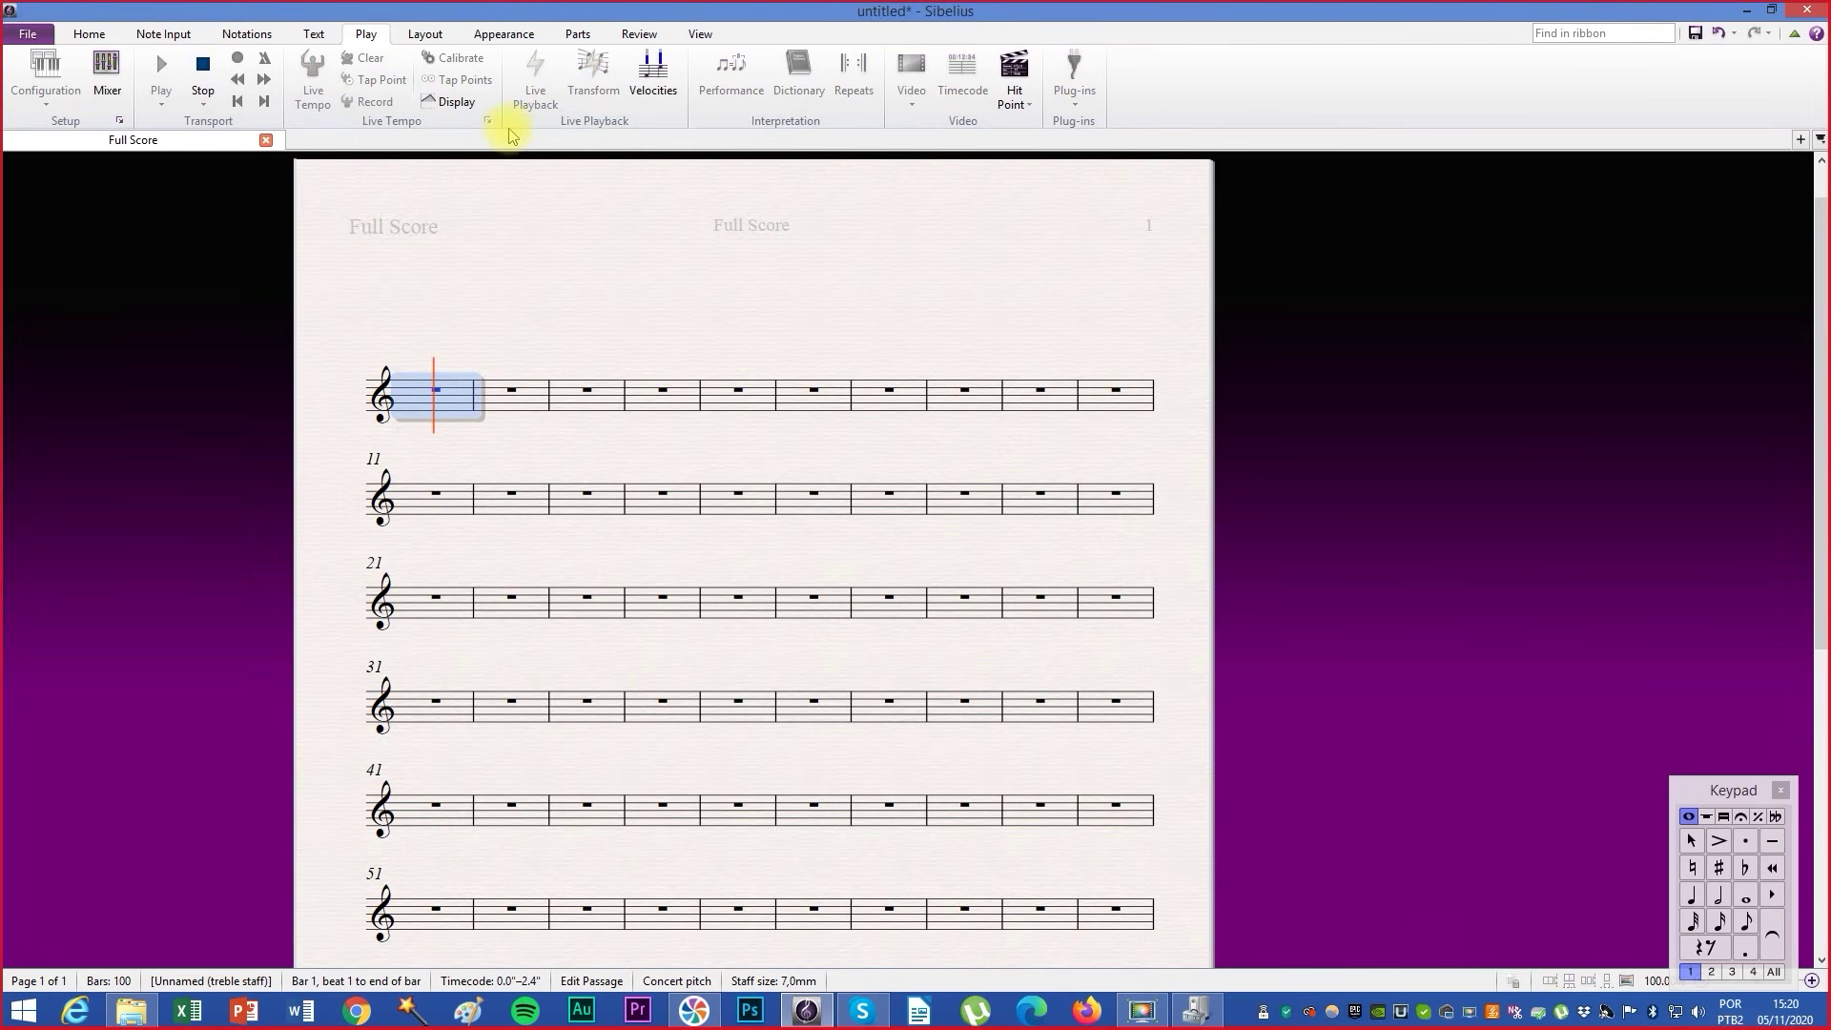
key(space)
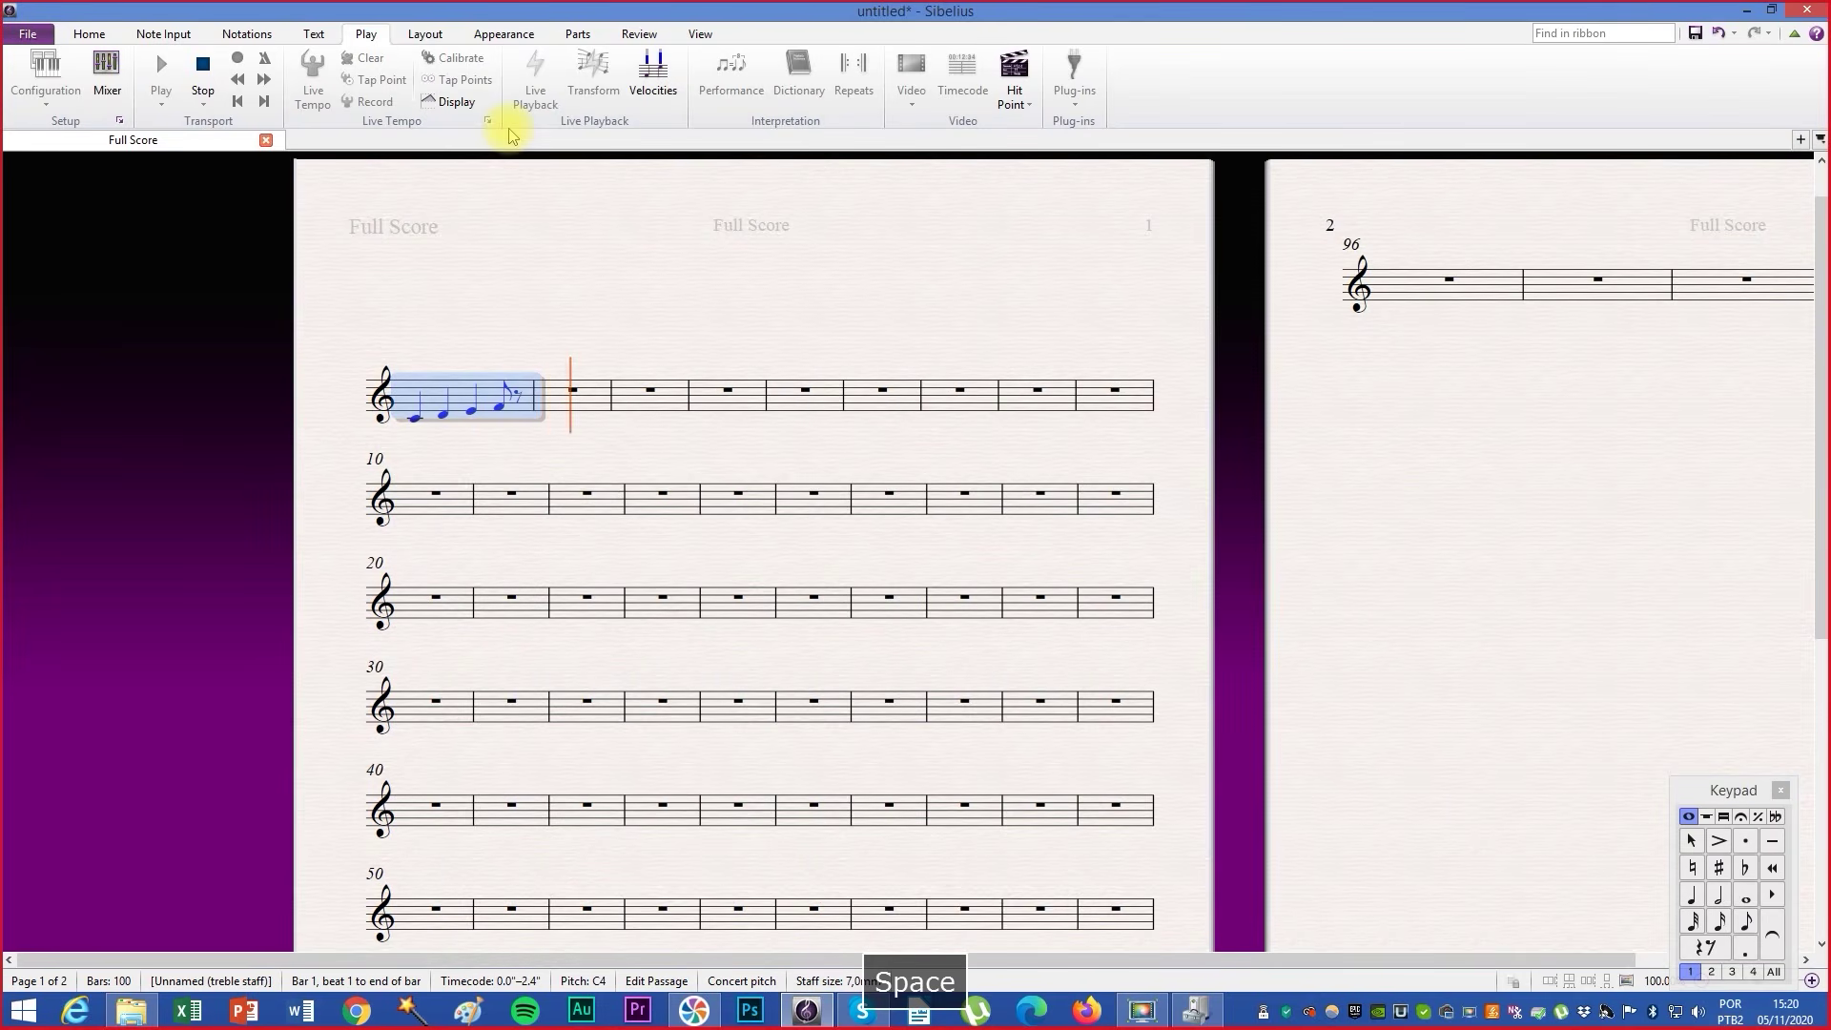
click(470, 284)
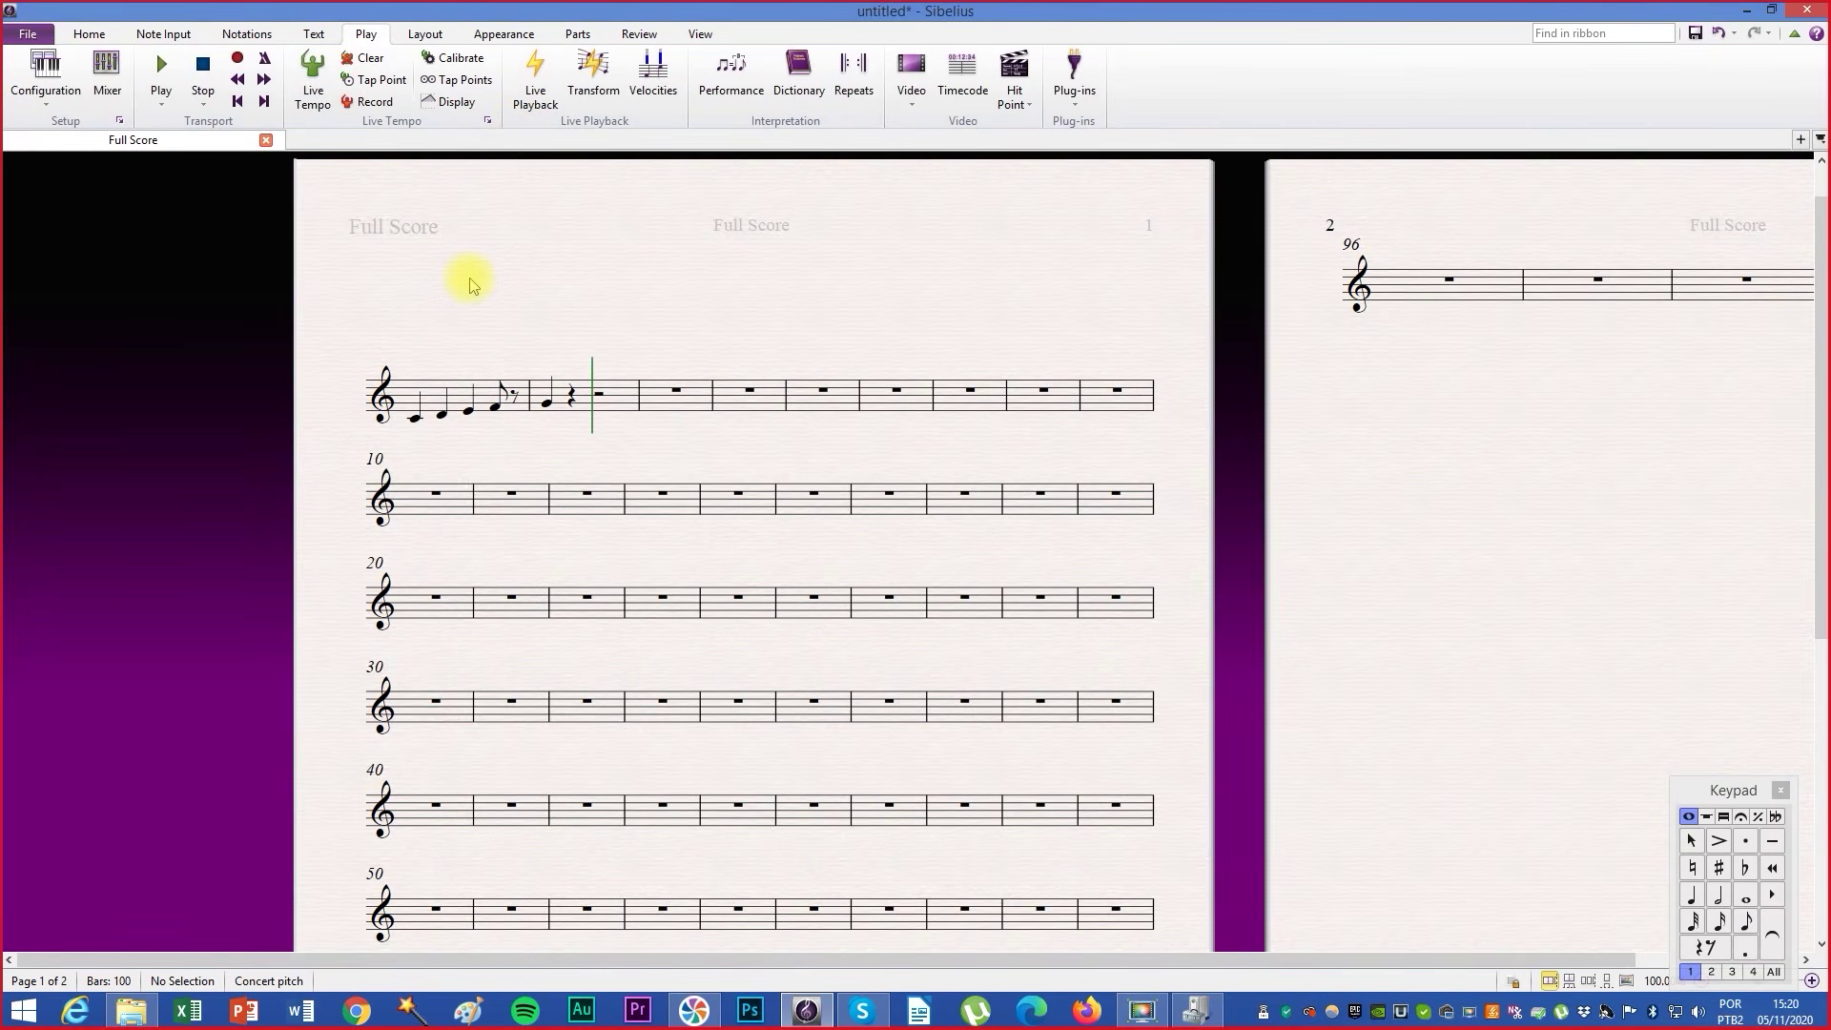